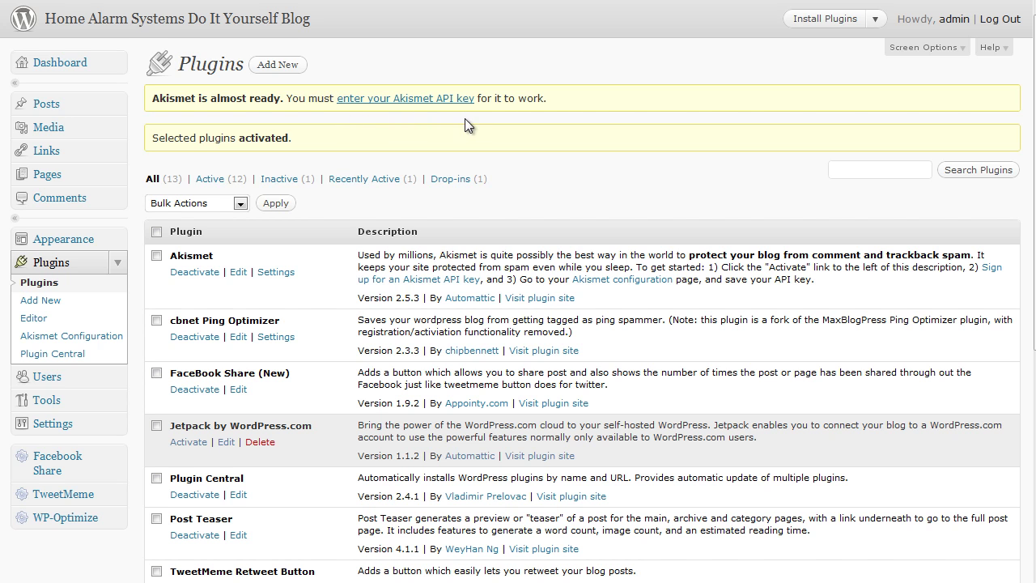
Open the Akismet API key configuration page and open its 'What is this?' link in a new tab.
left_click(391, 100)
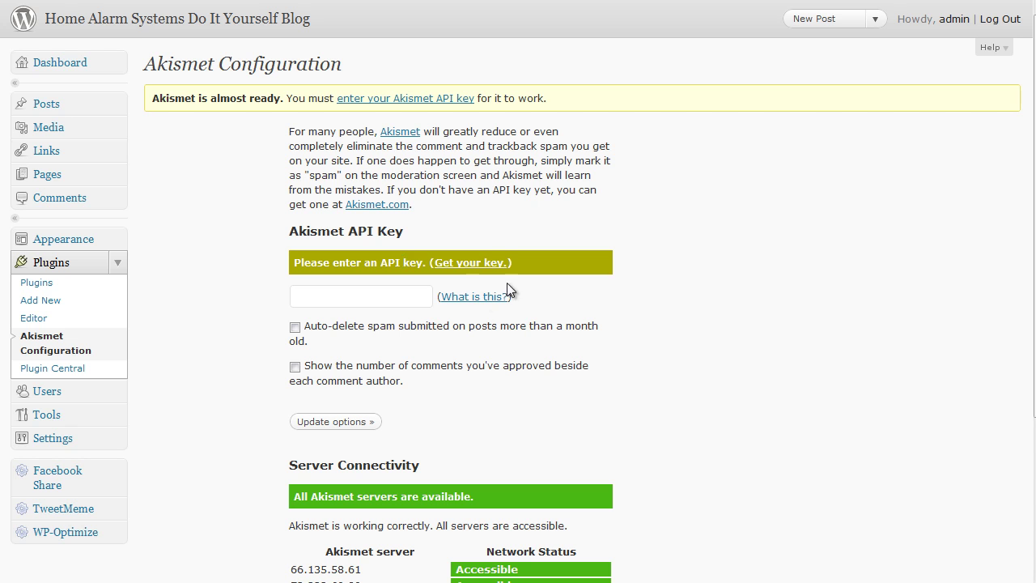
right_click(473, 296)
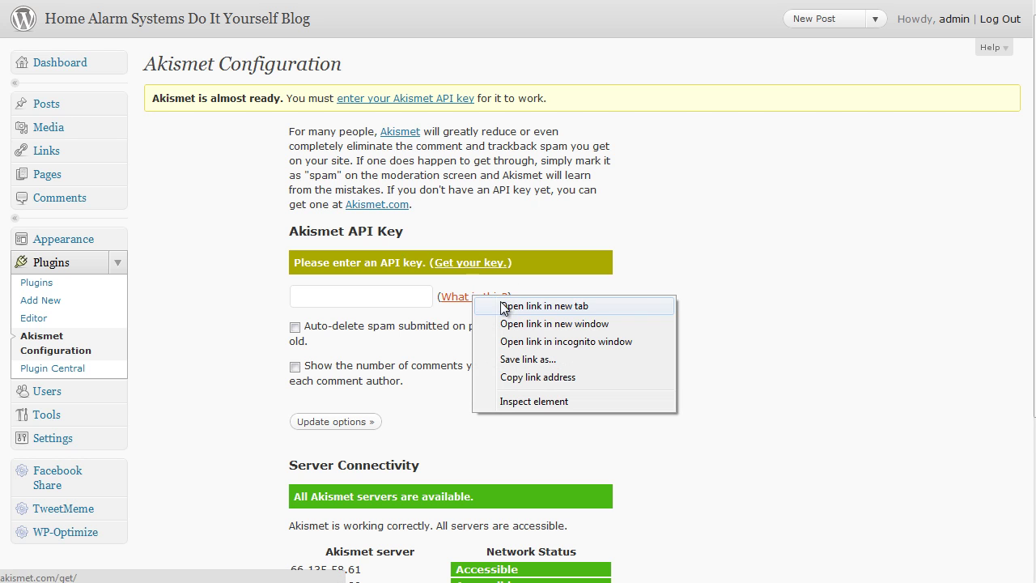
left_click(473, 263)
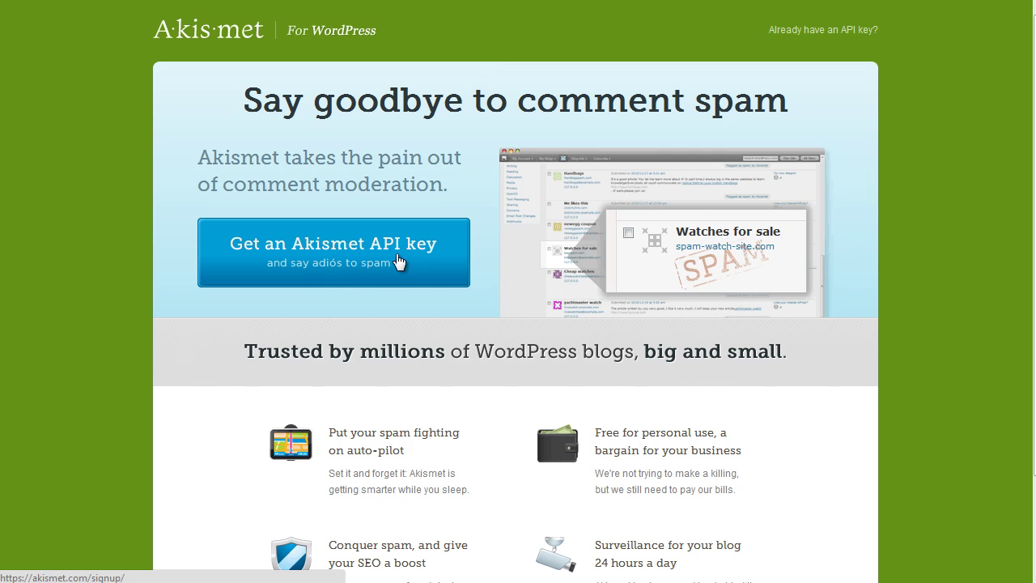
Start the Akismet API key signup and move on to the plan selection page.
left_click(341, 257)
left_click(371, 247)
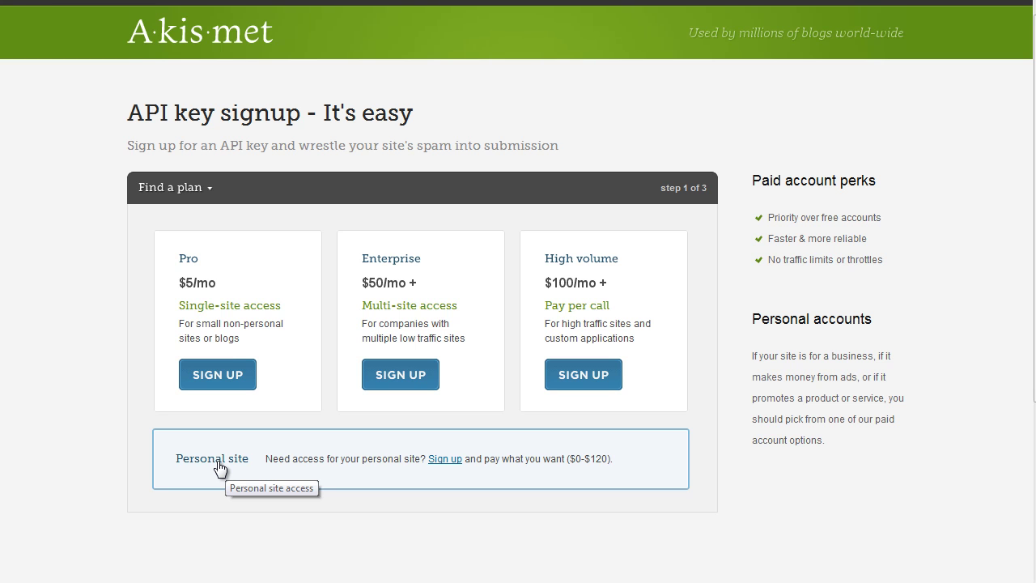
Choose the Personal plan, drag the contribution to $0.00/mo and begin filling in the contact fields.
left_click(217, 461)
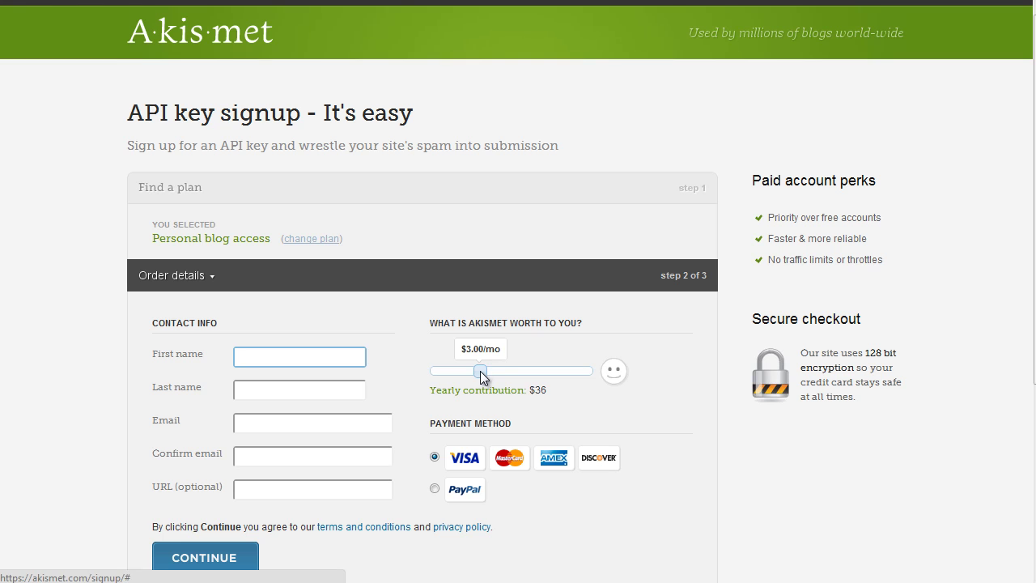
left_click_drag(480, 371, 403, 415)
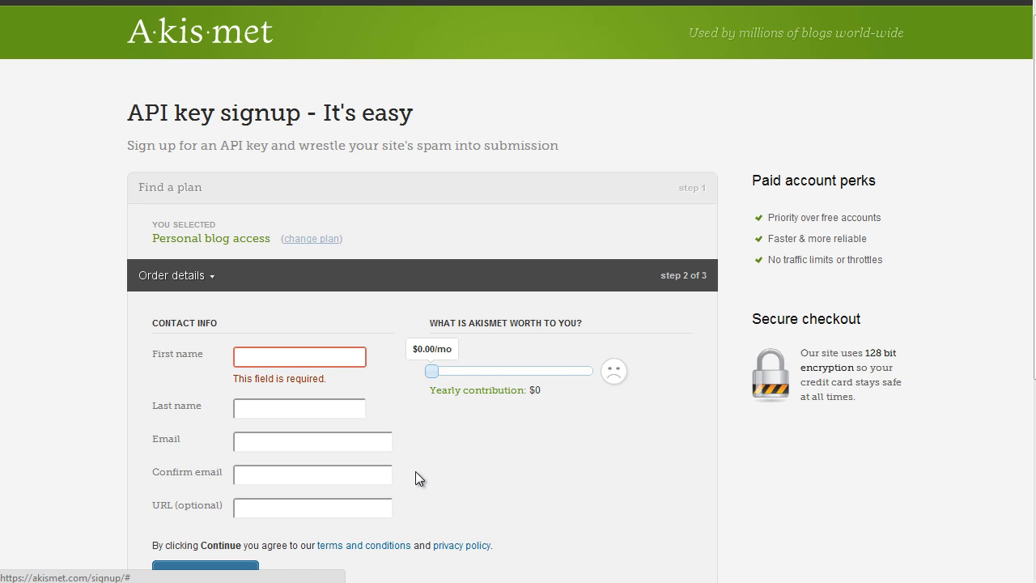
left_click(300, 356)
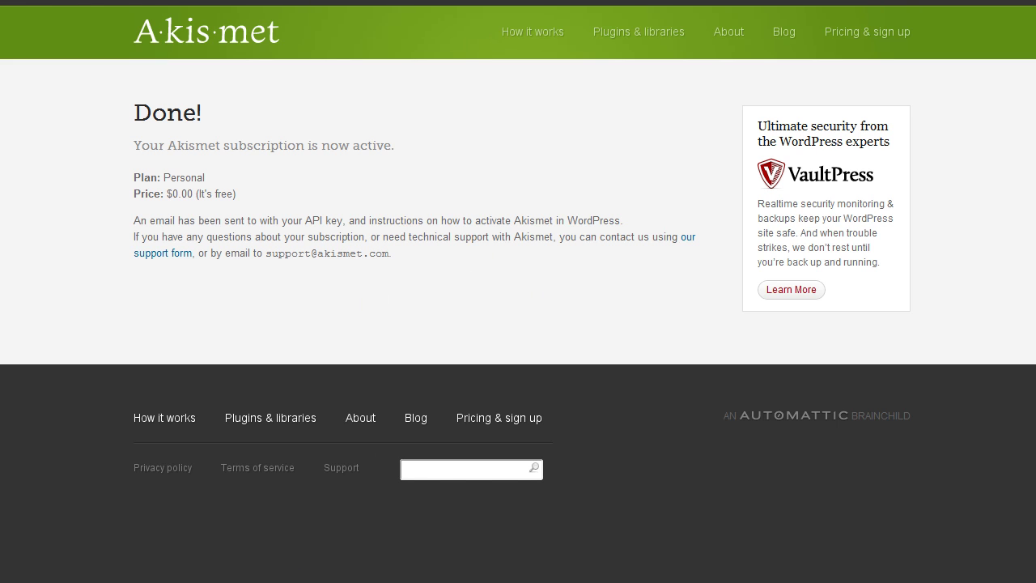
Switch to the Akismet welcome email in Notepad and select the full API key.
key("alt+Tab")
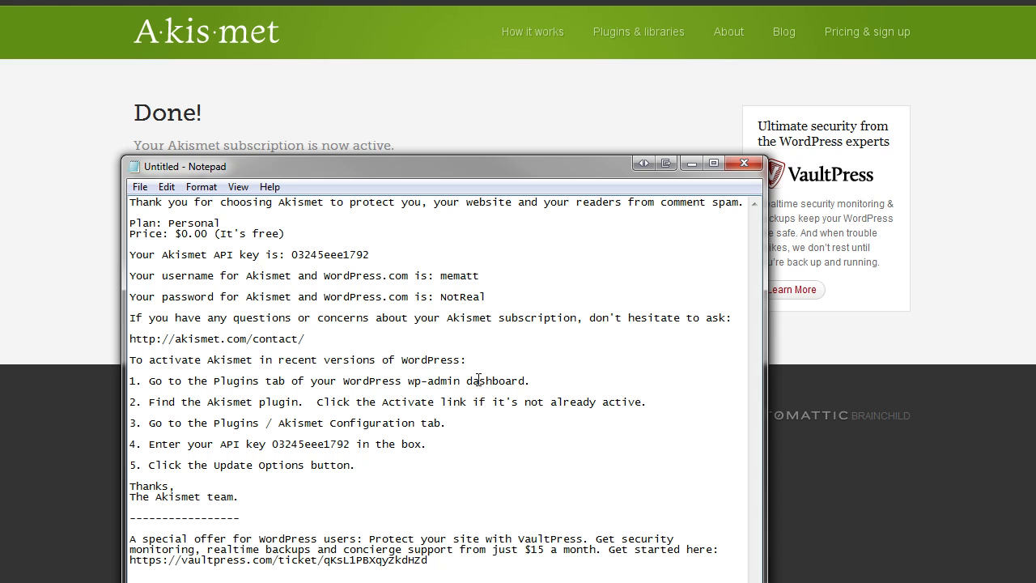
left_click_drag(293, 256, 365, 256)
left_click_drag(434, 297, 474, 297)
left_click_drag(375, 256, 293, 256)
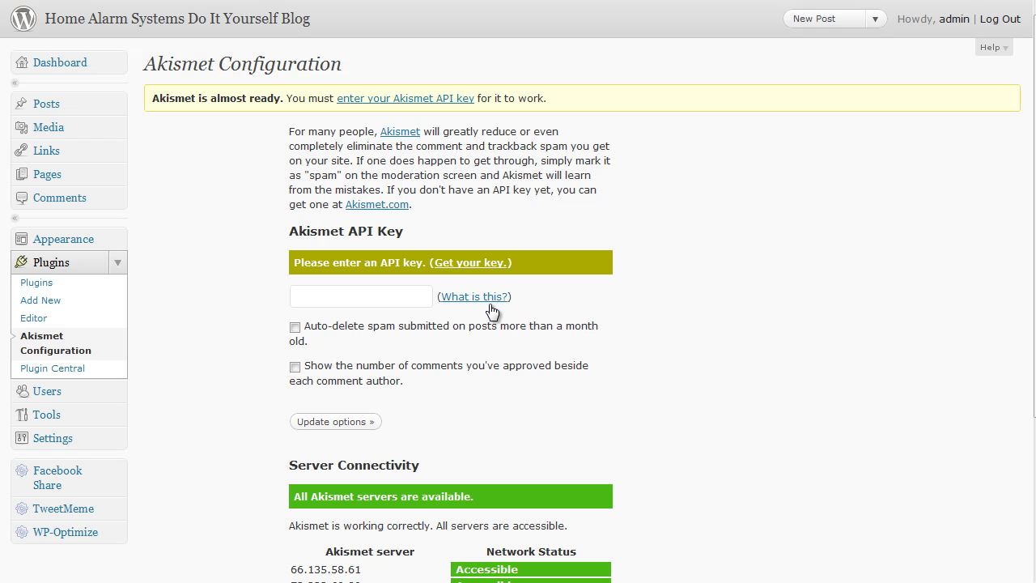
Paste the API key, enable month-old spam deletion and approved-comment counts, then update the options.
left_click(333, 299)
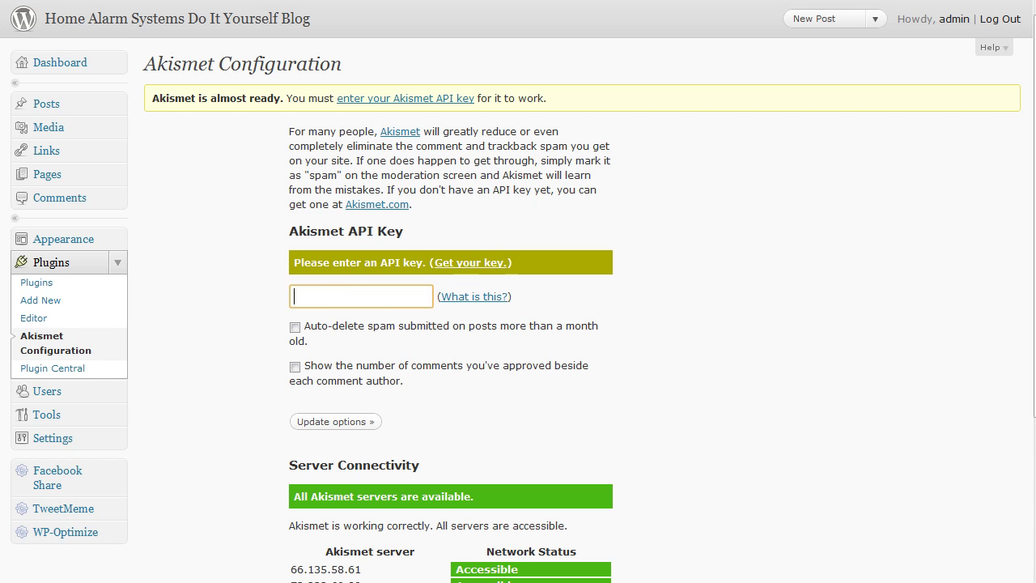
key("alt+Tab")
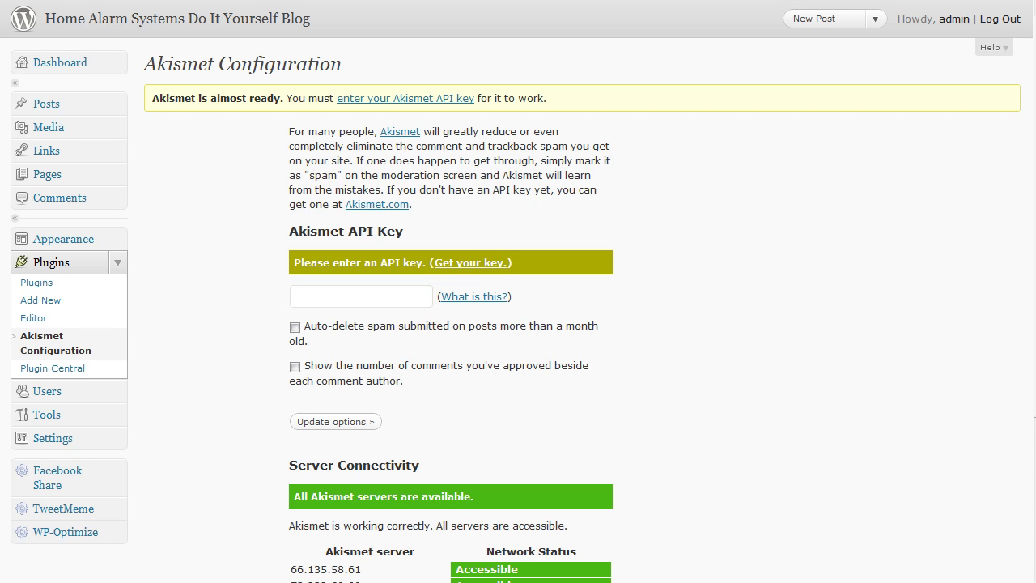
left_click(340, 296)
key("ctrl+v")
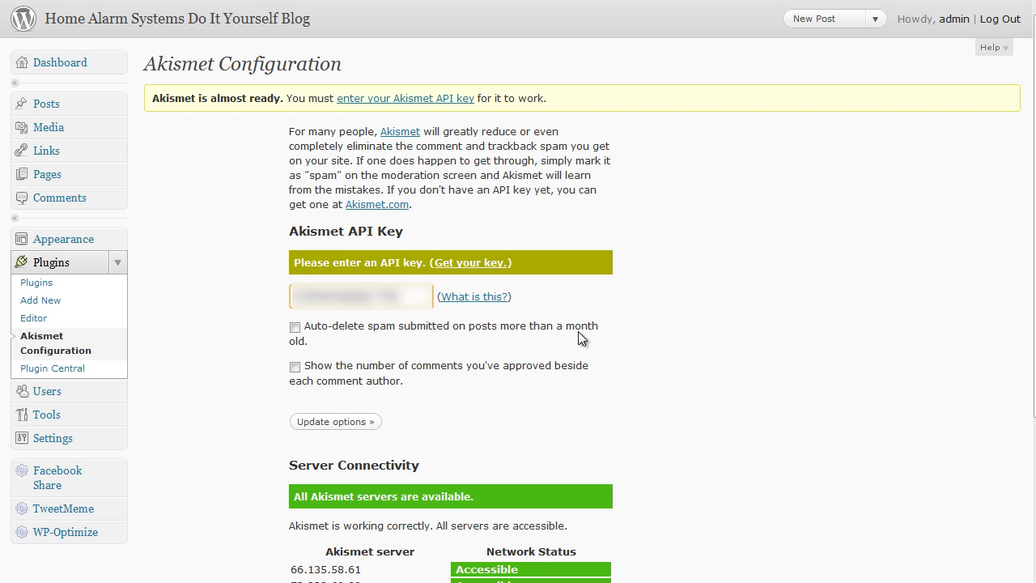
left_click(296, 327)
left_click(296, 369)
left_click(352, 424)
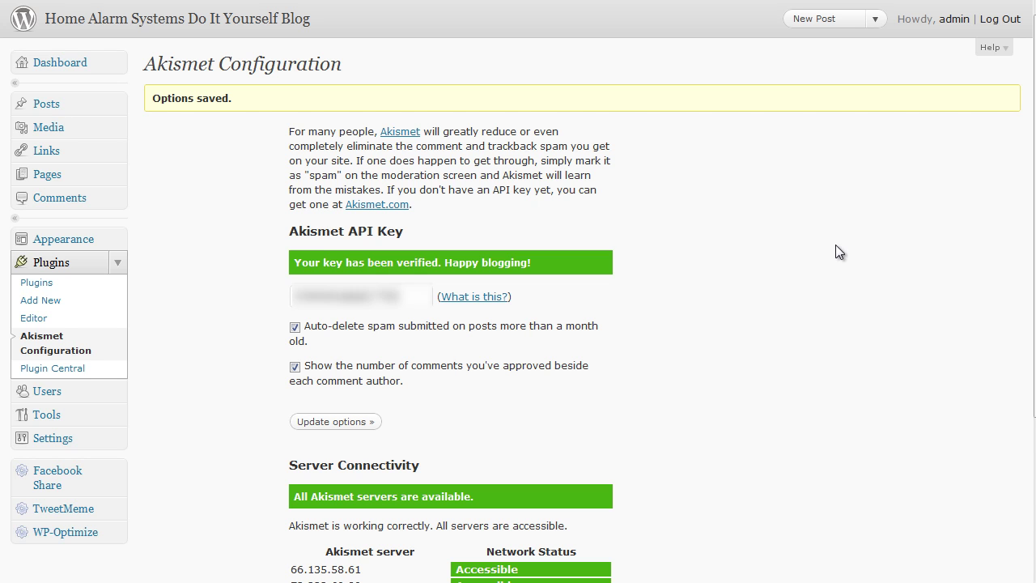
View the Akismet spam stats under Dashboard, then review the WP-Stats blog statistics.
left_click(117, 65)
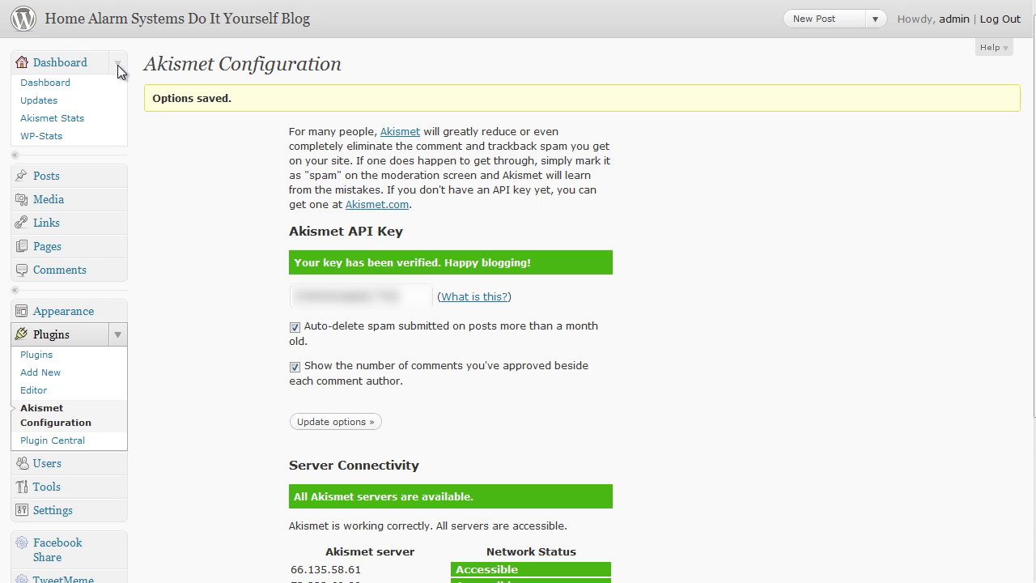
left_click(72, 122)
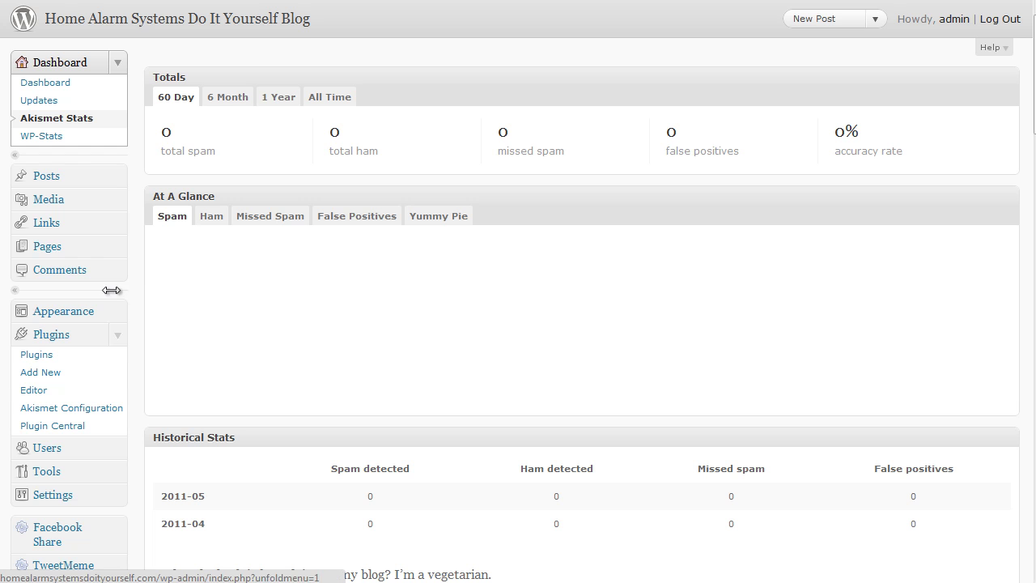
left_click(47, 139)
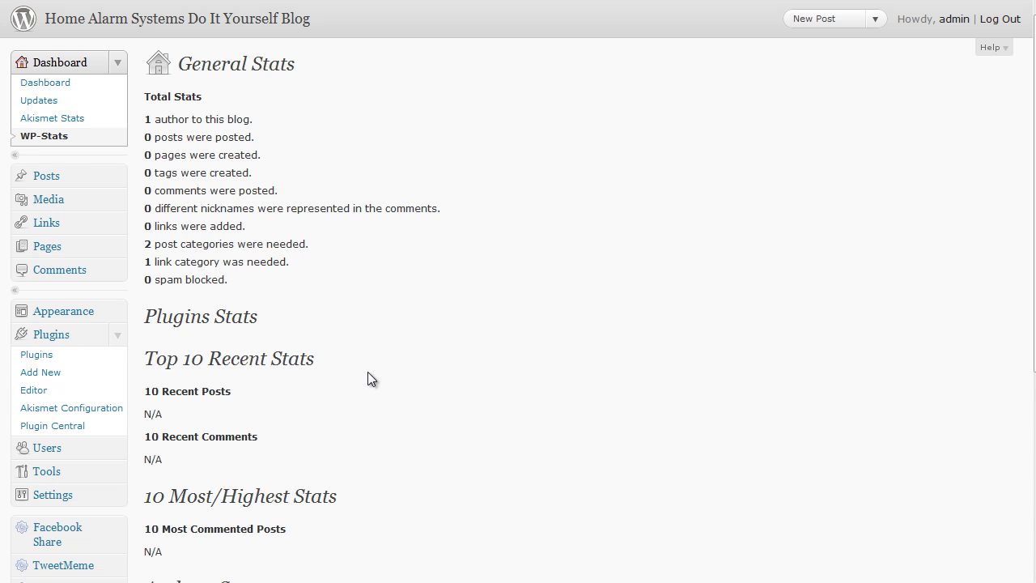
scroll(378, 369, "down", 3)
scroll(378, 375, "up", 3)
Open Plugin Central and list the twelve active plugins, including Akismet, WP-Stats and WP Super Cache.
left_click(77, 429)
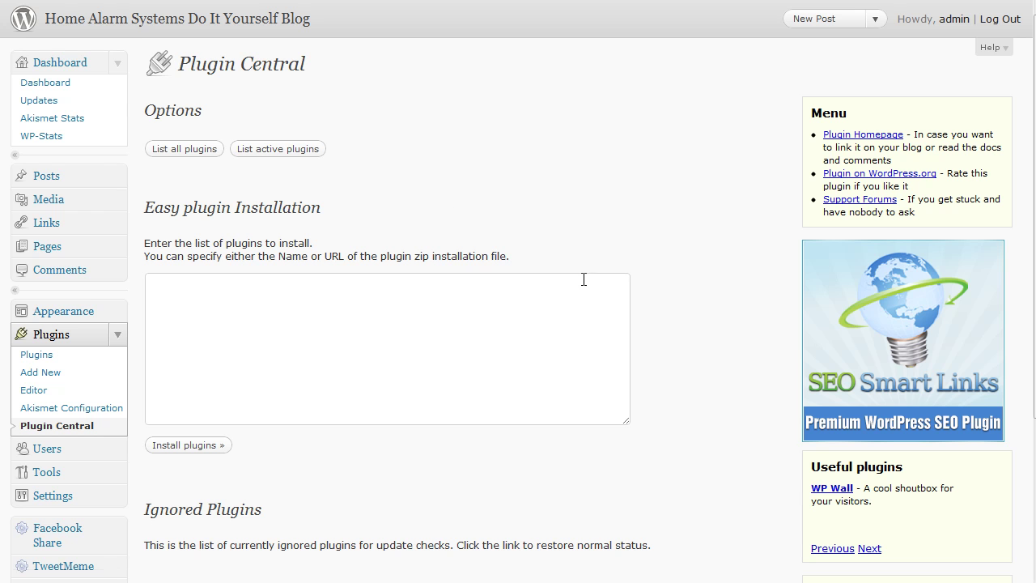
left_click(278, 151)
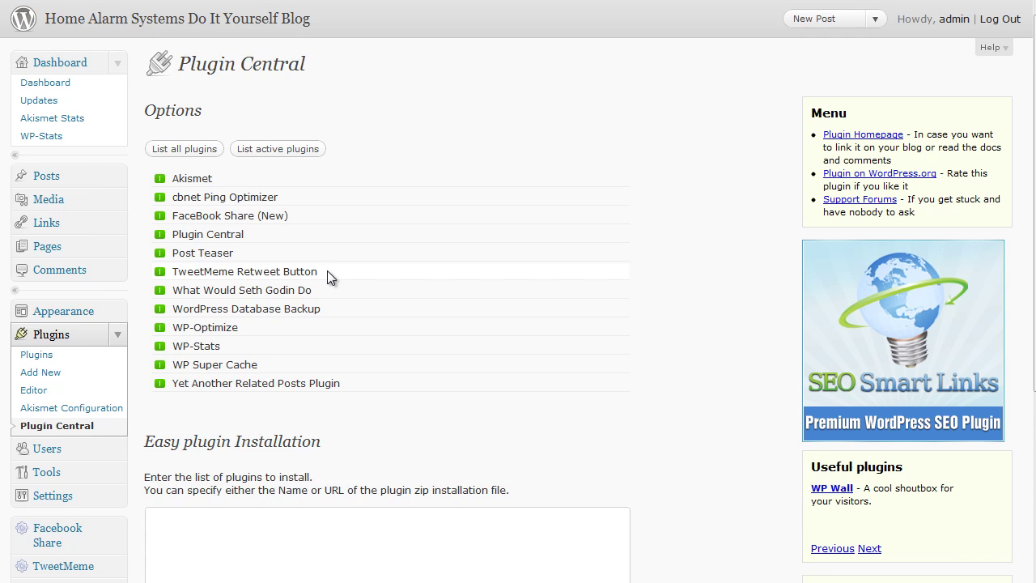
scroll(327, 270, "down", 2)
scroll(287, 224, "down", 2)
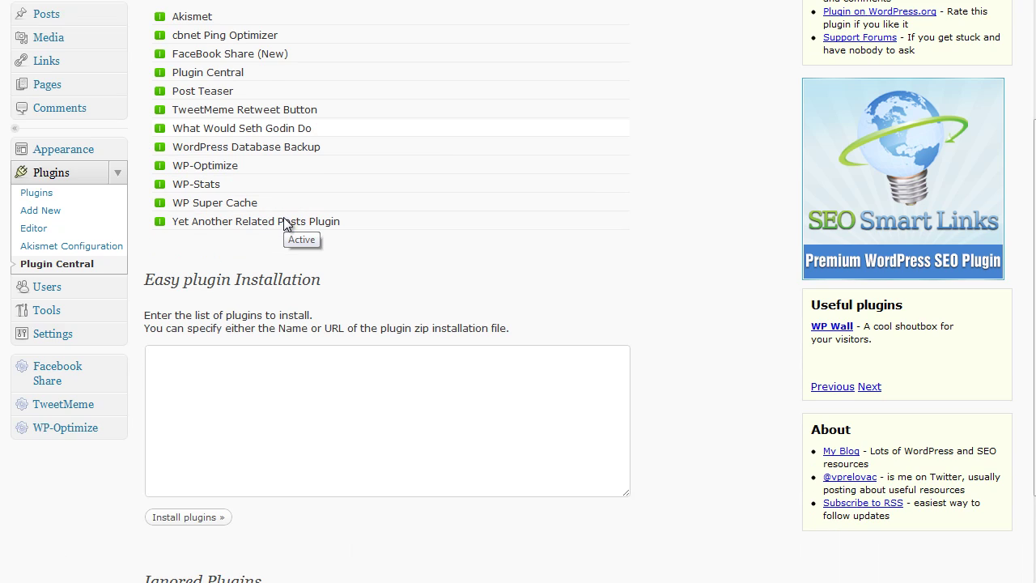
left_click(119, 313)
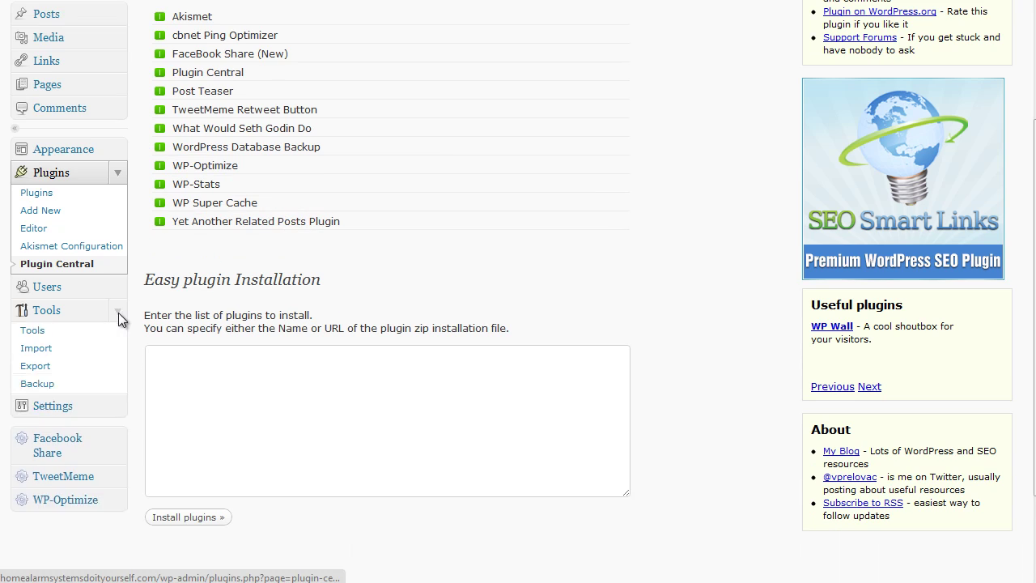
Open Tools > Backup and set scheduled backups to run once weekly.
left_click(47, 387)
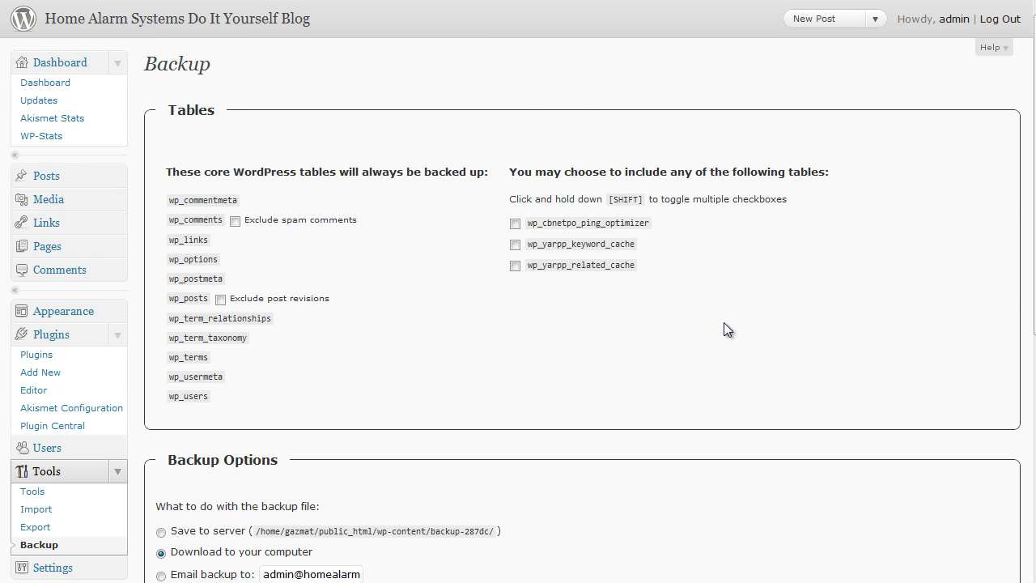
scroll(726, 328, "down", 4)
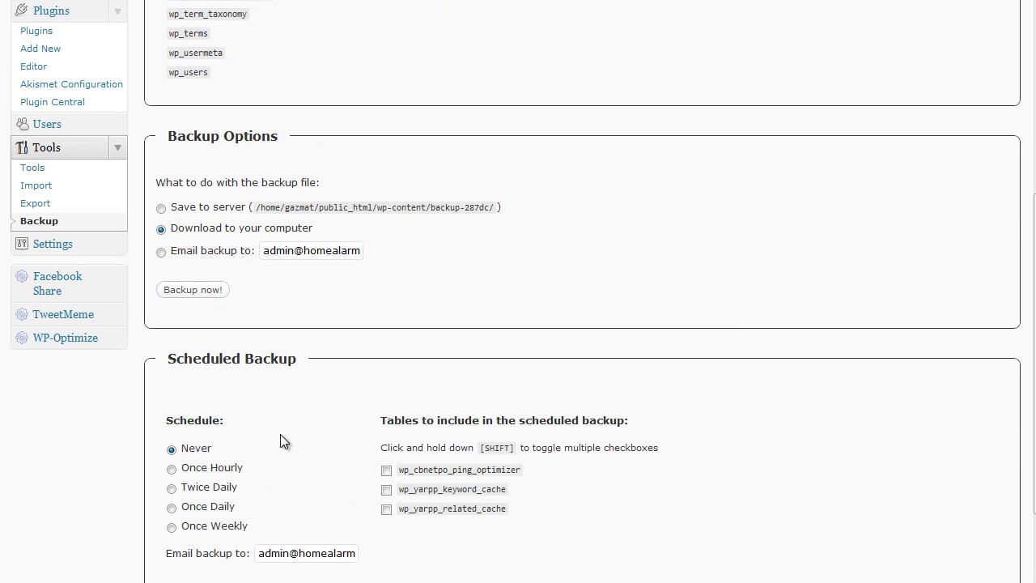
left_click(172, 528)
scroll(227, 502, "down", 1)
Add the ping optimizer, keyword cache and related cache tables to the schedule and save it.
left_click(386, 389)
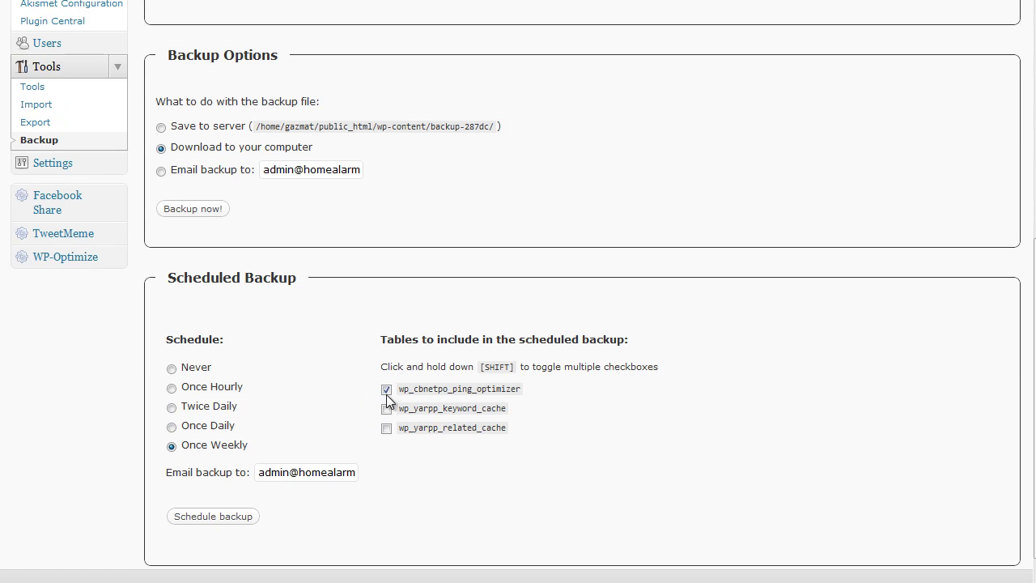
left_click(387, 409)
left_click(386, 429)
left_click(221, 518)
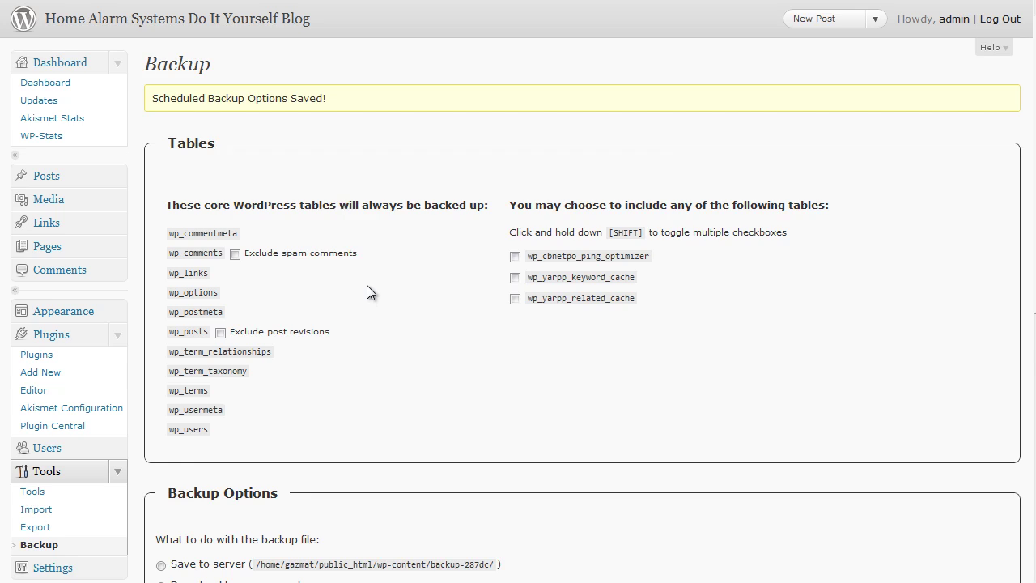
scroll(367, 291, "down", 6)
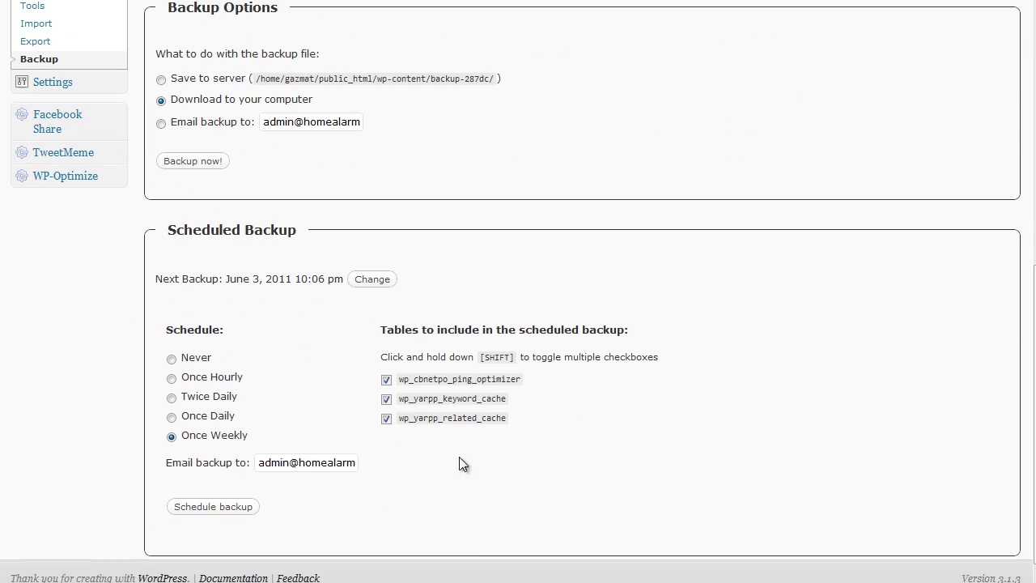
left_click(354, 467)
scroll(326, 368, "down", 3)
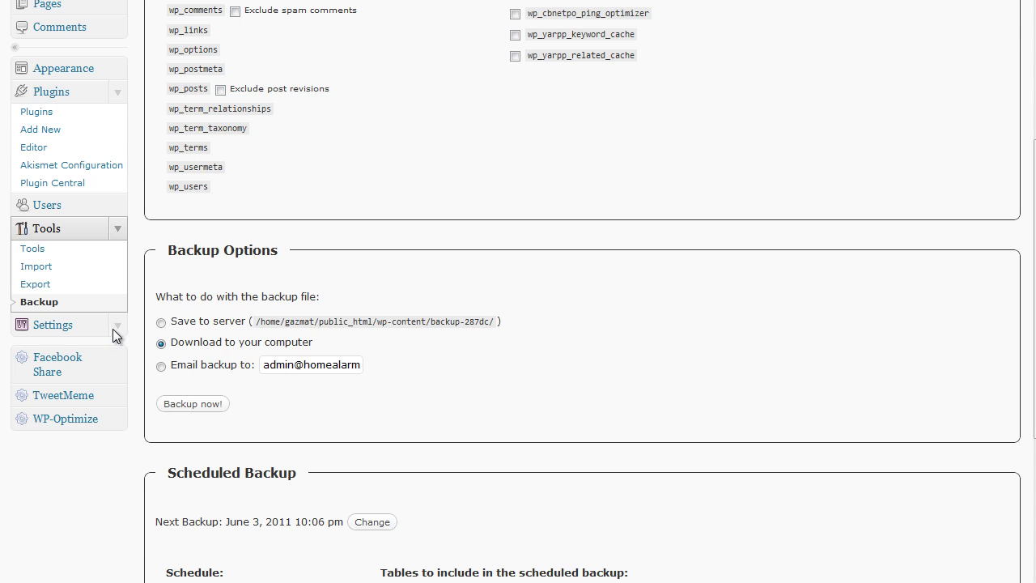
Open the cbnet Ping Optimizer settings and turn on Limit excessive pinging.
left_click(117, 328)
scroll(117, 332, "down", 1)
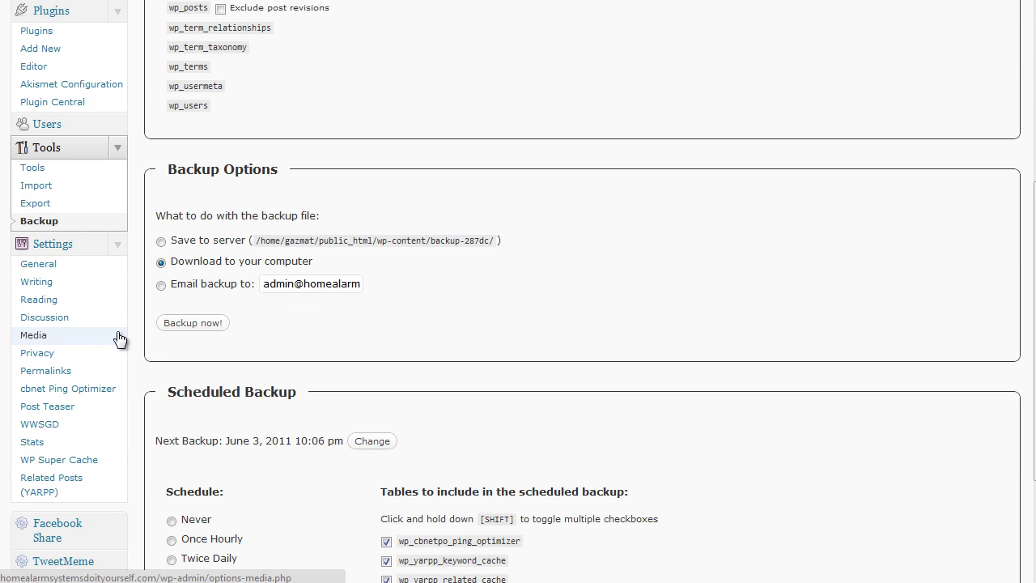
scroll(120, 339, "down", 1)
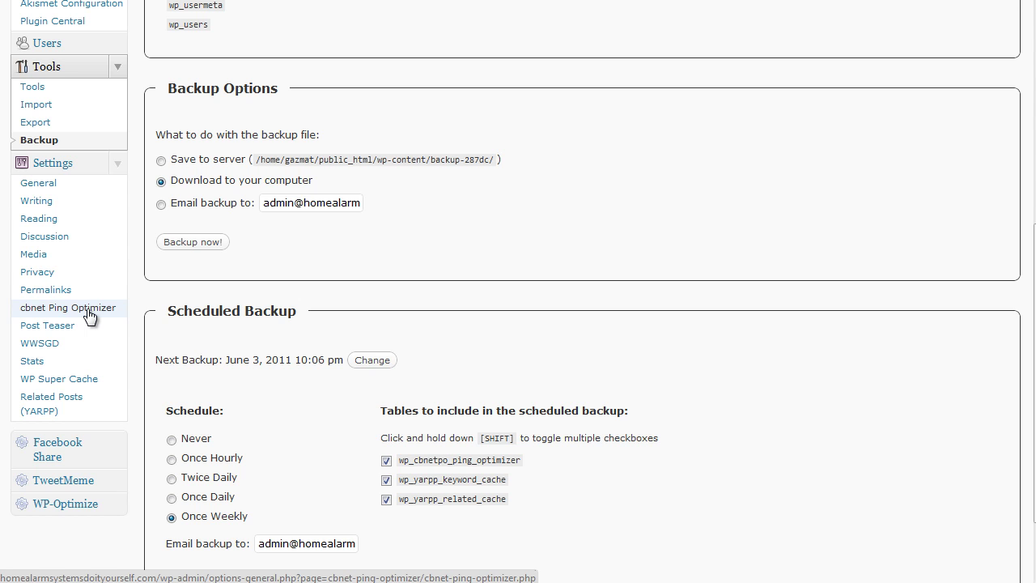
left_click(89, 316)
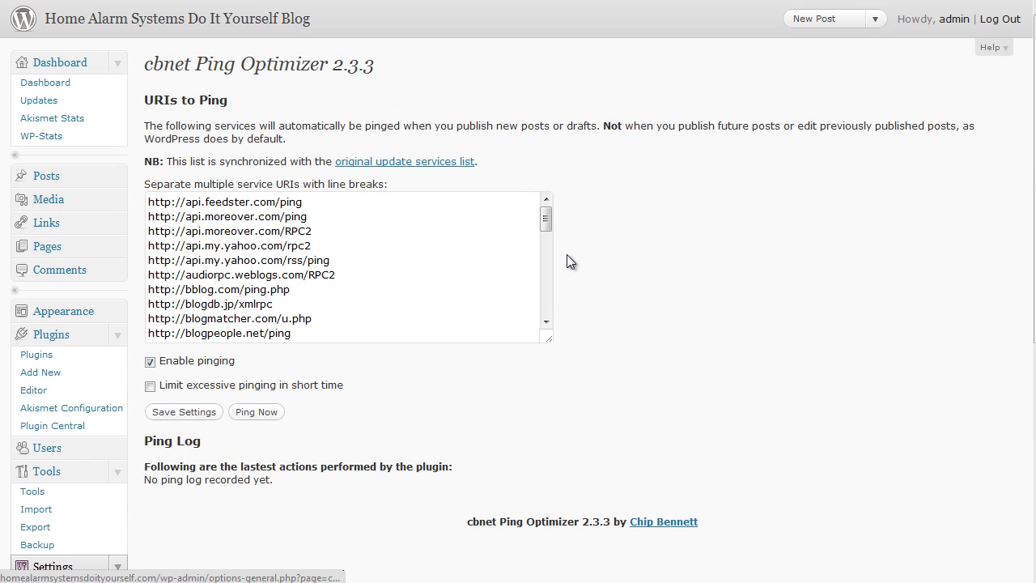
left_click_drag(547, 219, 626, 228)
scroll(630, 235, "down", 1)
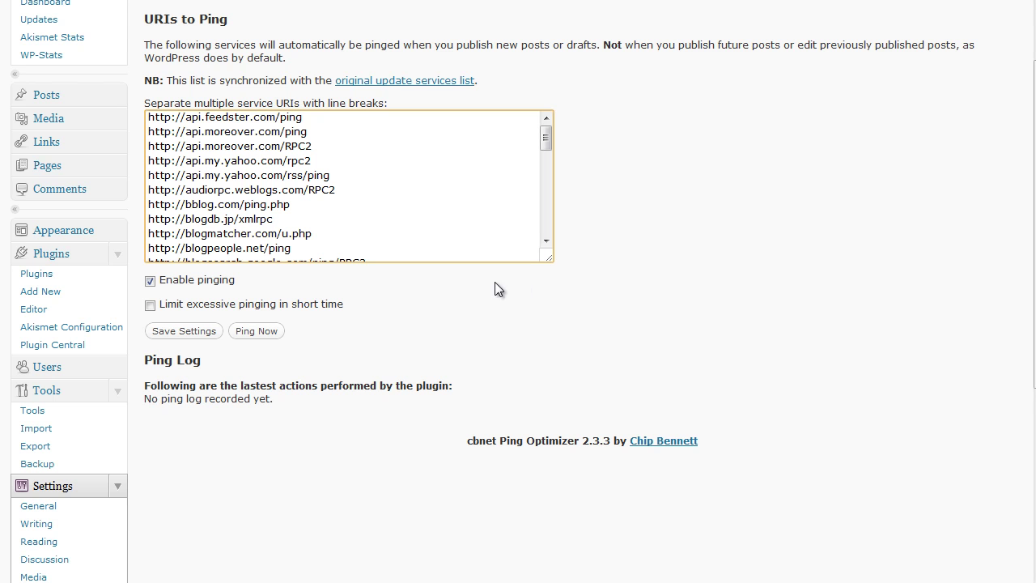
left_click(150, 306)
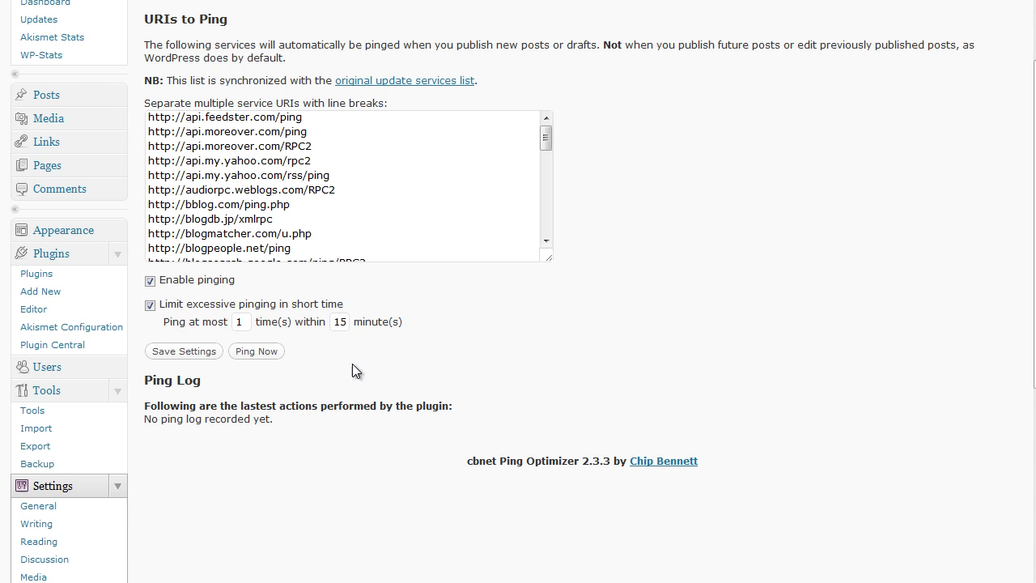
Change the ping limit window from 15 to 25 minutes and save the settings.
double_click(337, 322)
type("2")
left_click(184, 353)
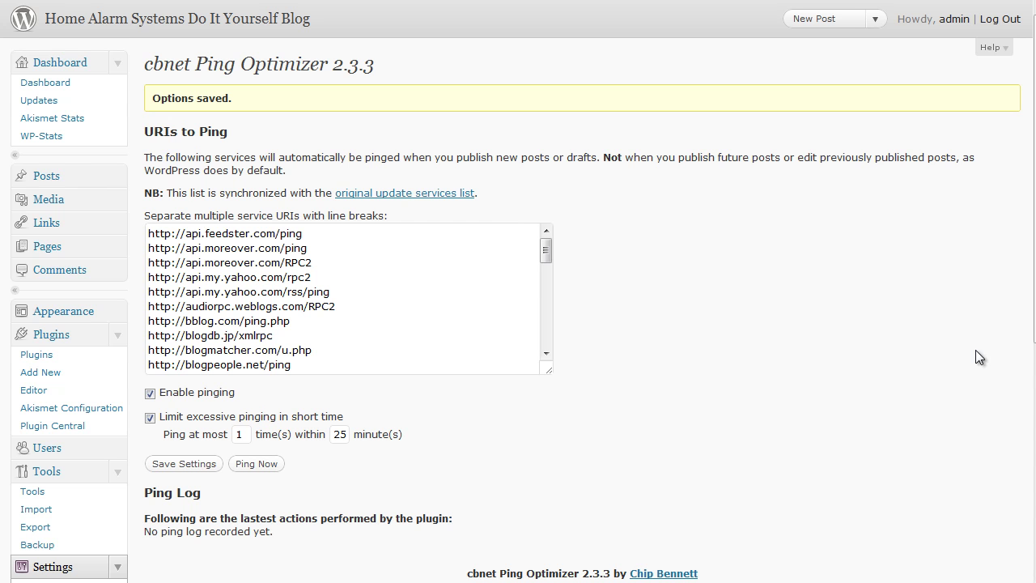
Collapse the Dashboard, Plugins and Tools menu groups in the admin sidebar.
left_click(120, 64)
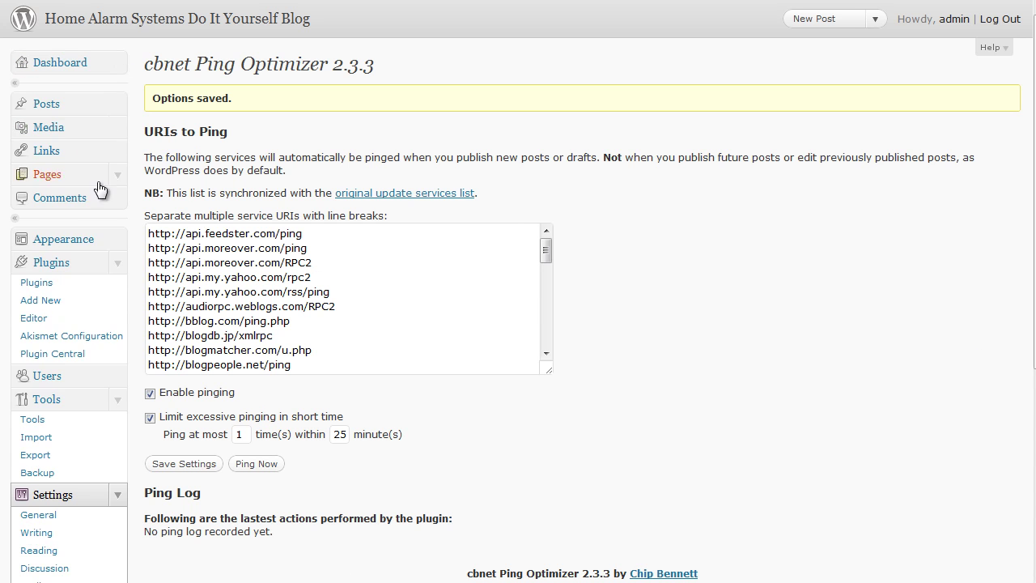
left_click(115, 266)
left_click(118, 312)
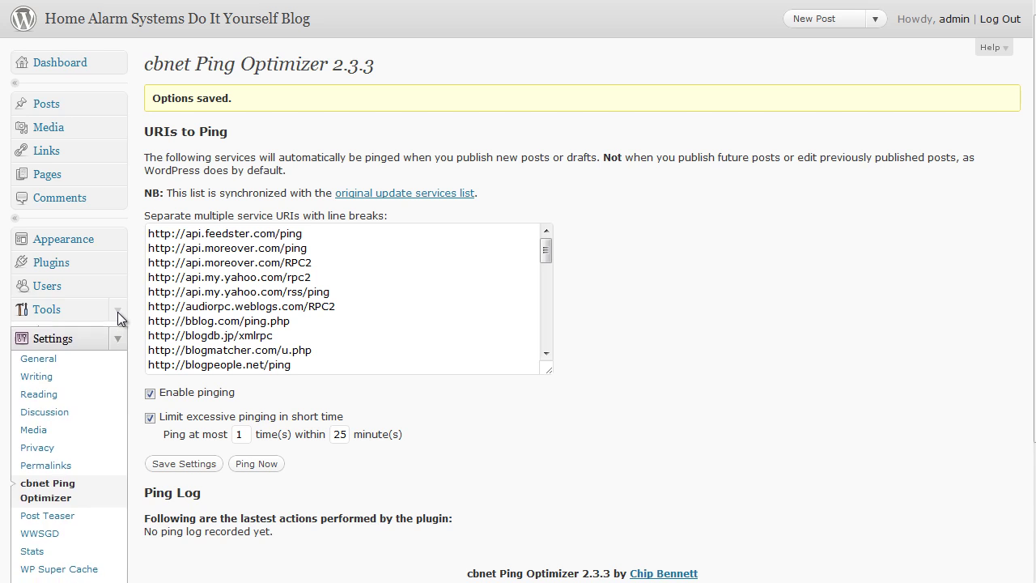
scroll(118, 311, "down", 2)
Open Settings > Post Teaser to show its teaser length and read-full-post message options.
left_click(63, 437)
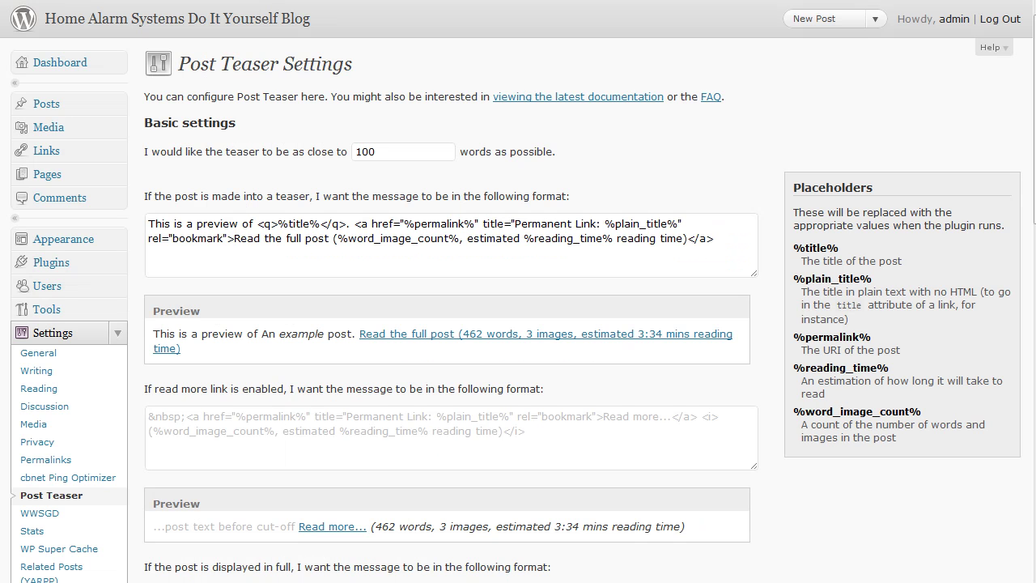
Change the Post Teaser length from 100 to 142 words and update the options.
left_click(377, 154)
left_click_drag(377, 154, 354, 154)
type("142")
scroll(425, 202, "down", 1)
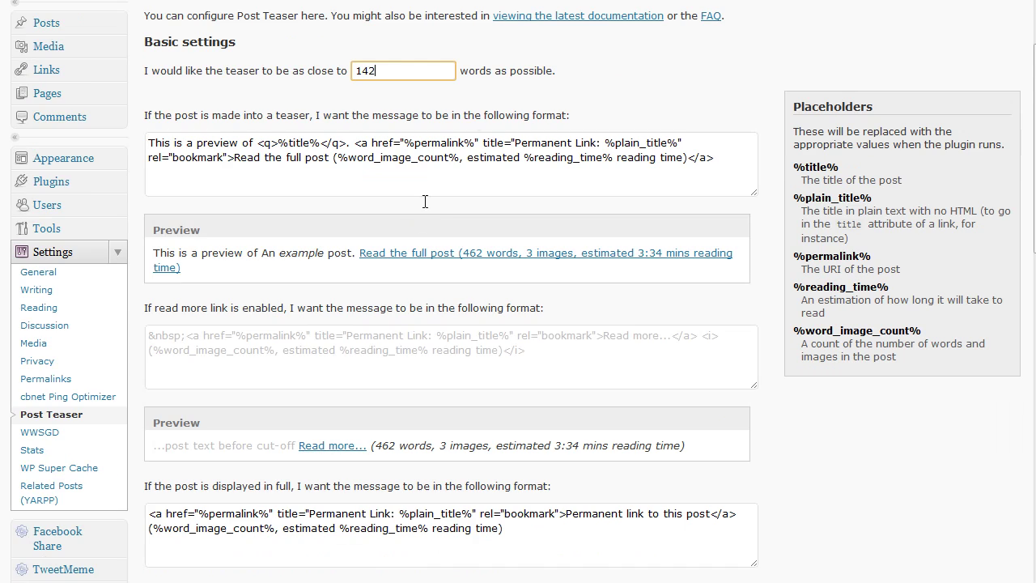
scroll(423, 214, "down", 1)
scroll(423, 214, "down", 1)
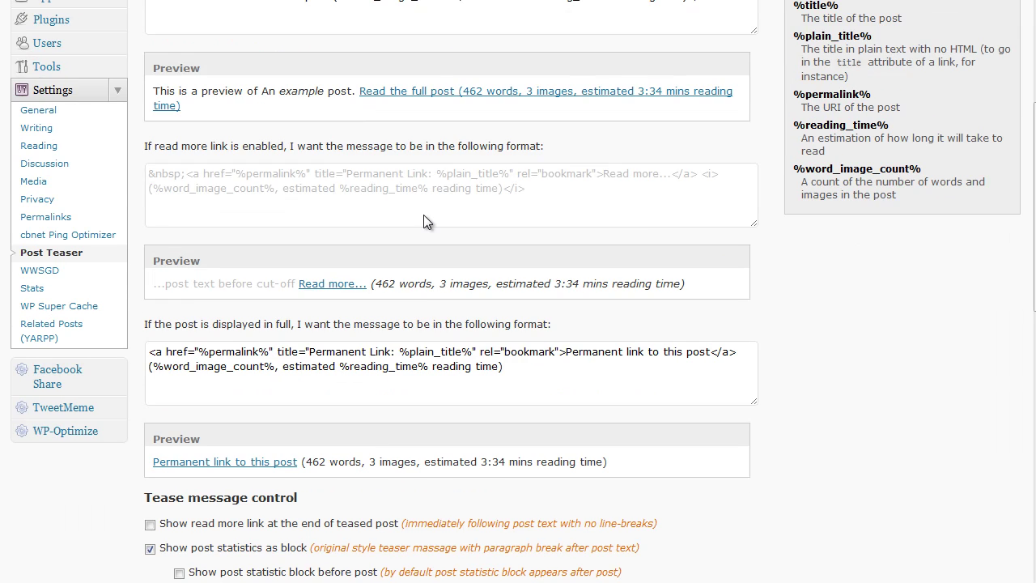
scroll(423, 215, "down", 2)
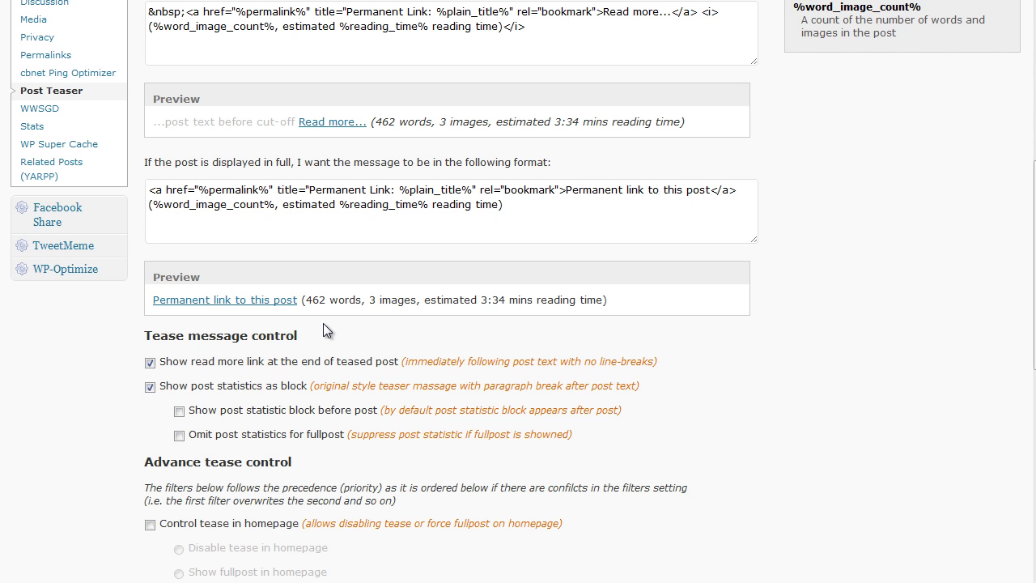
scroll(364, 362, "down", 1)
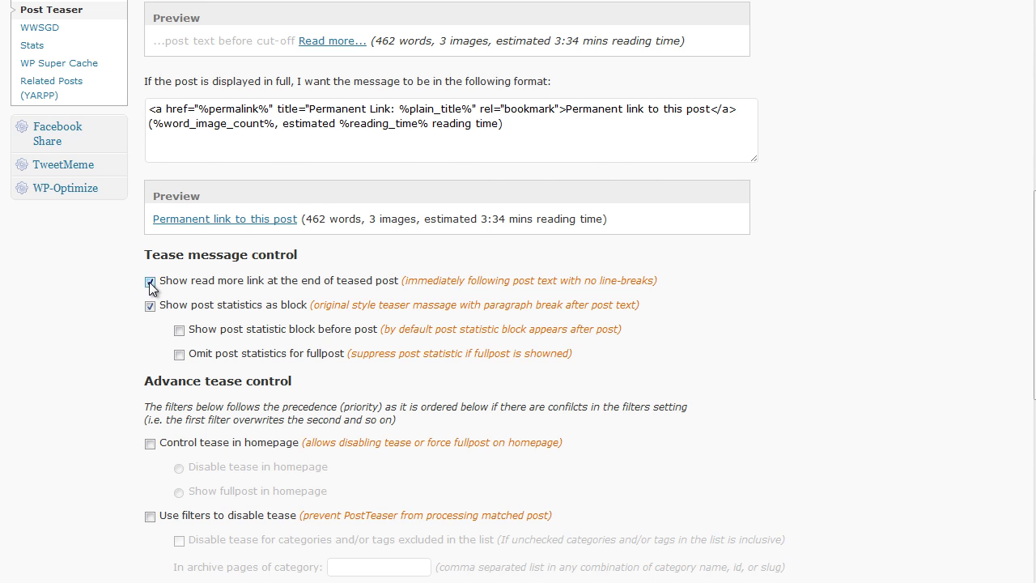
scroll(342, 318, "down", 5)
scroll(487, 304, "down", 1)
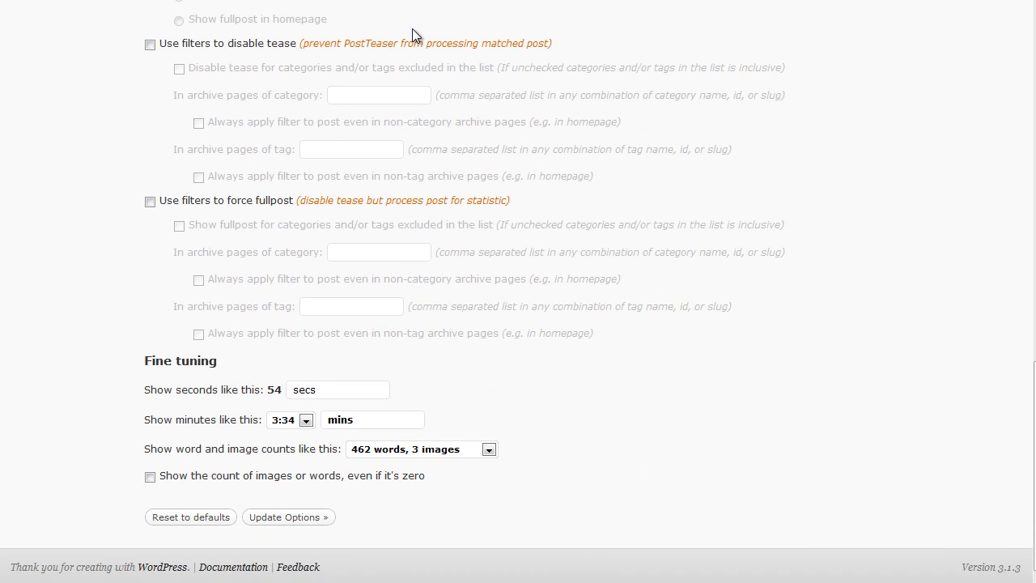
left_click(270, 520)
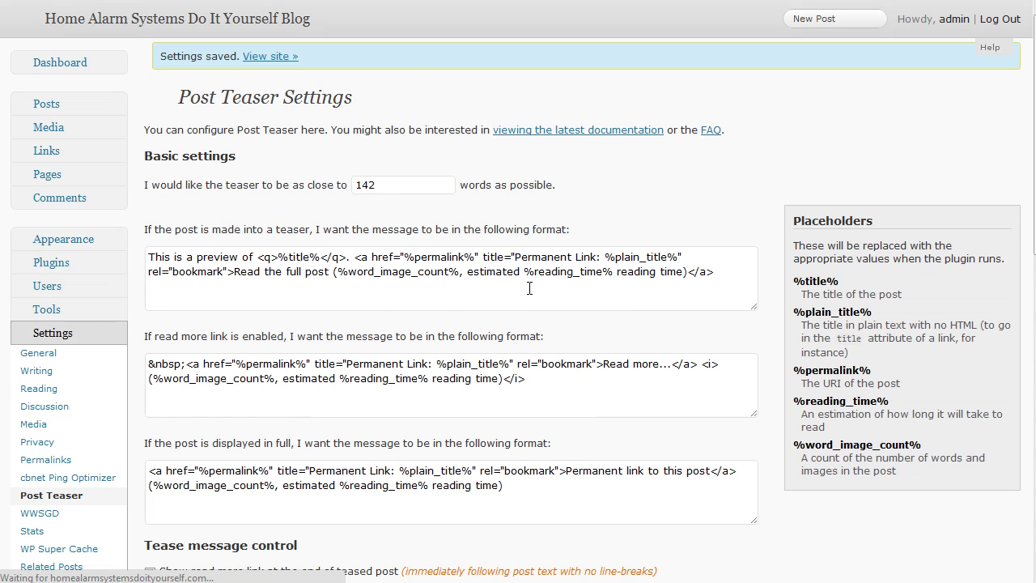
scroll(174, 328, "down", 1)
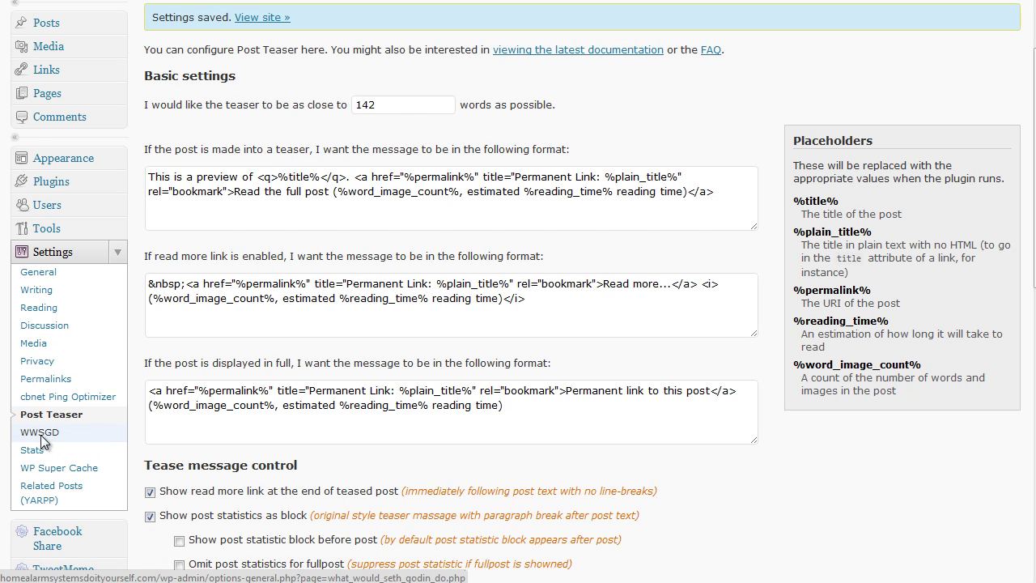
Show the WWSGD message after posts, limit it to the first 3 visits, and save.
left_click(41, 435)
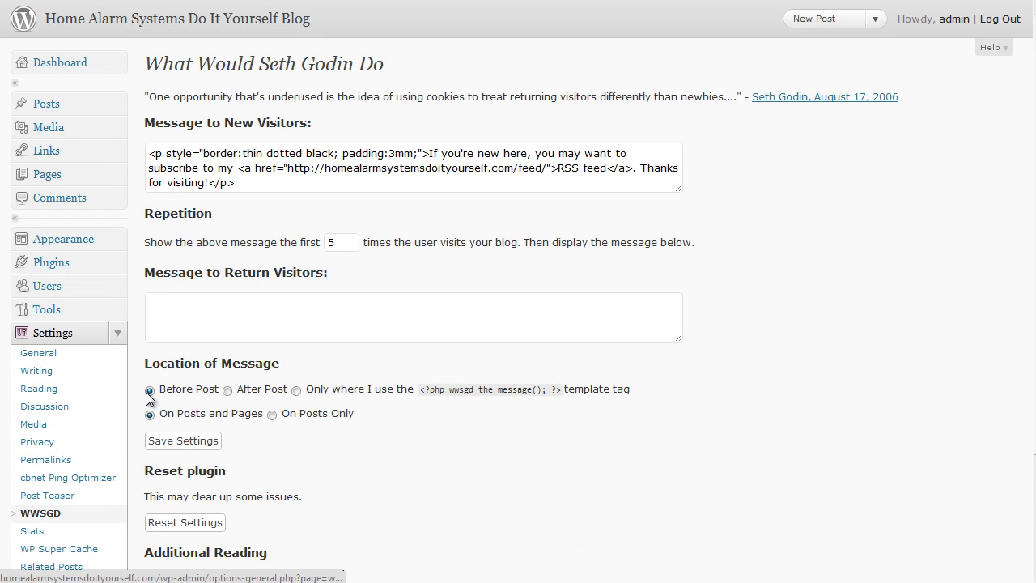
left_click(228, 391)
left_click(336, 242)
double_click(336, 242)
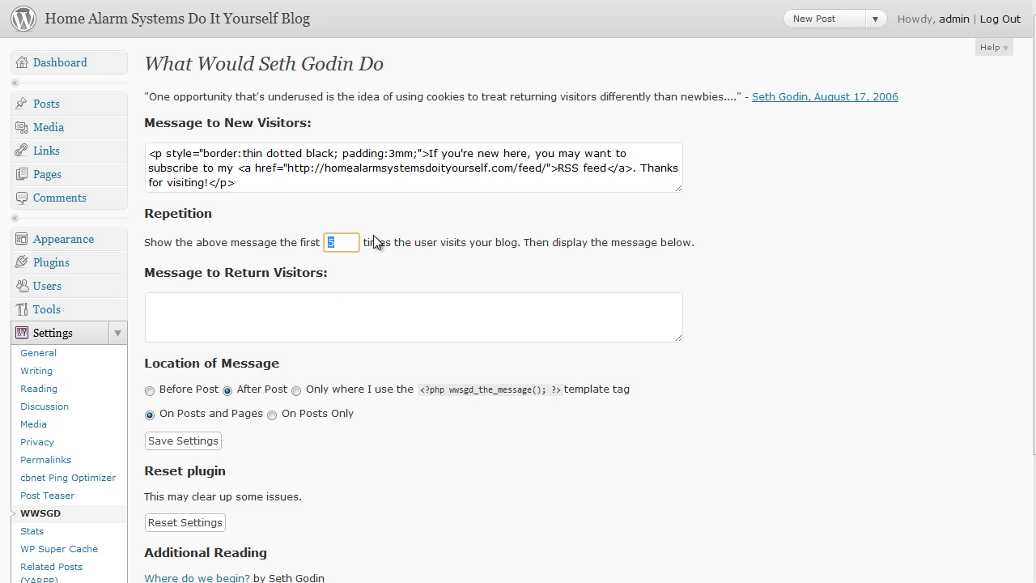
type("4")
left_click_drag(340, 242, 312, 241)
type("3")
scroll(489, 205, "down", 3)
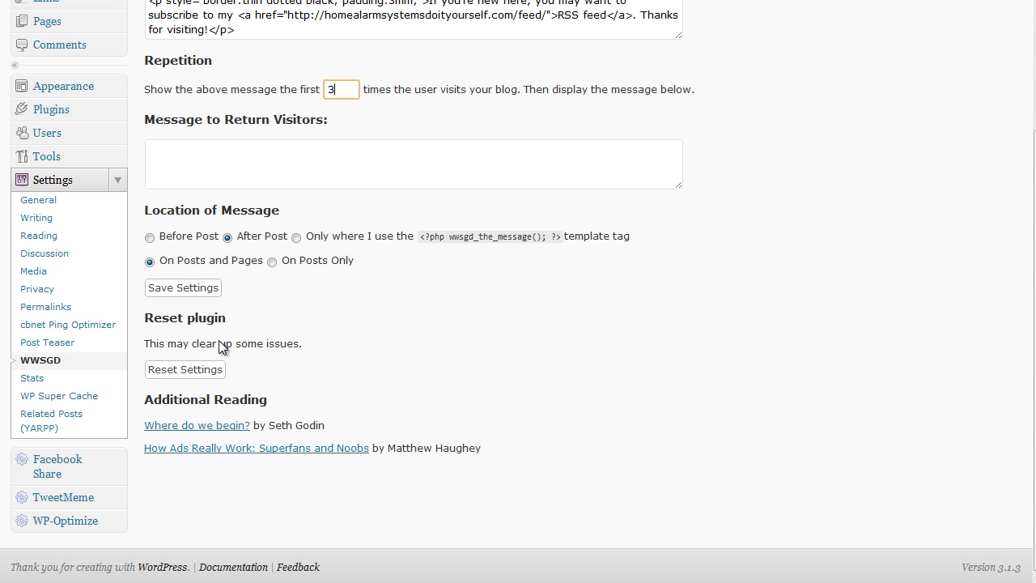
left_click(199, 287)
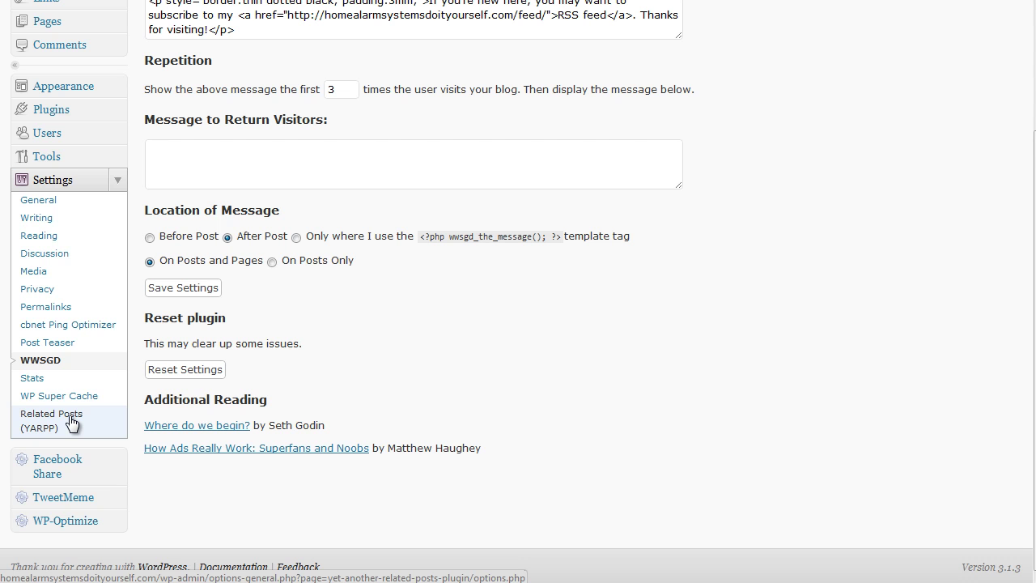
Go to the Facebook Share plugin's Settings page.
left_click(72, 421)
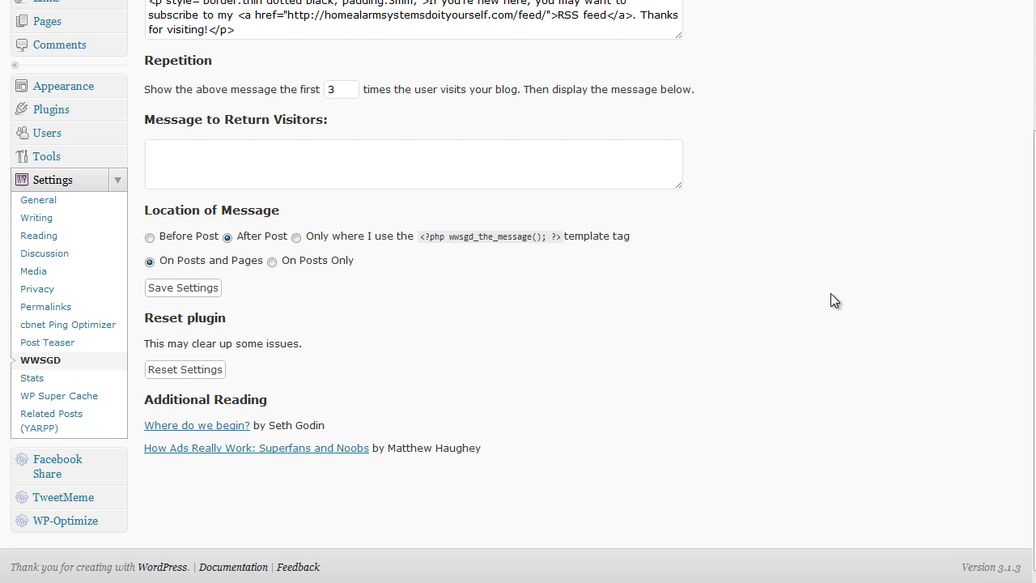
left_click(116, 464)
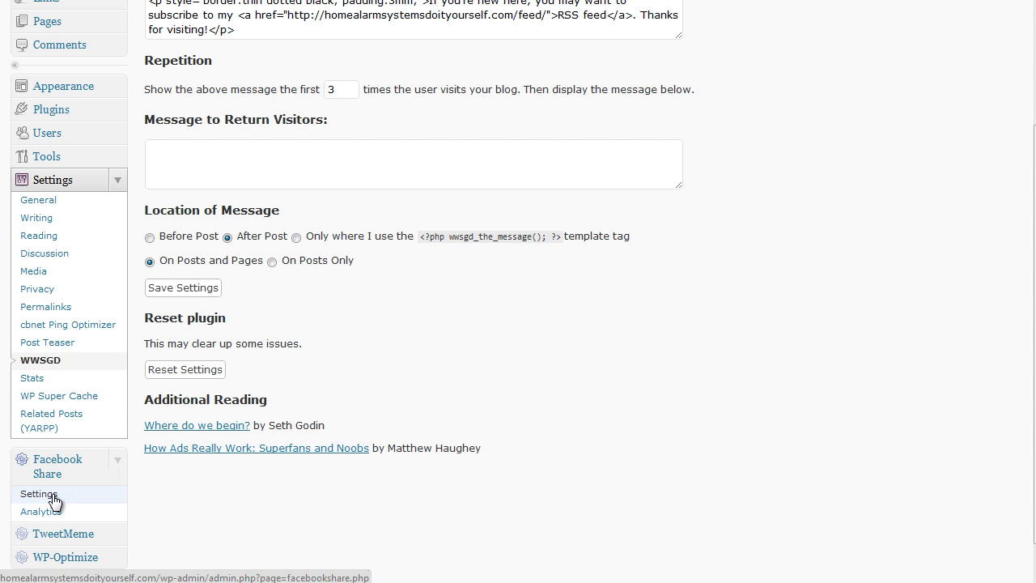
left_click(54, 497)
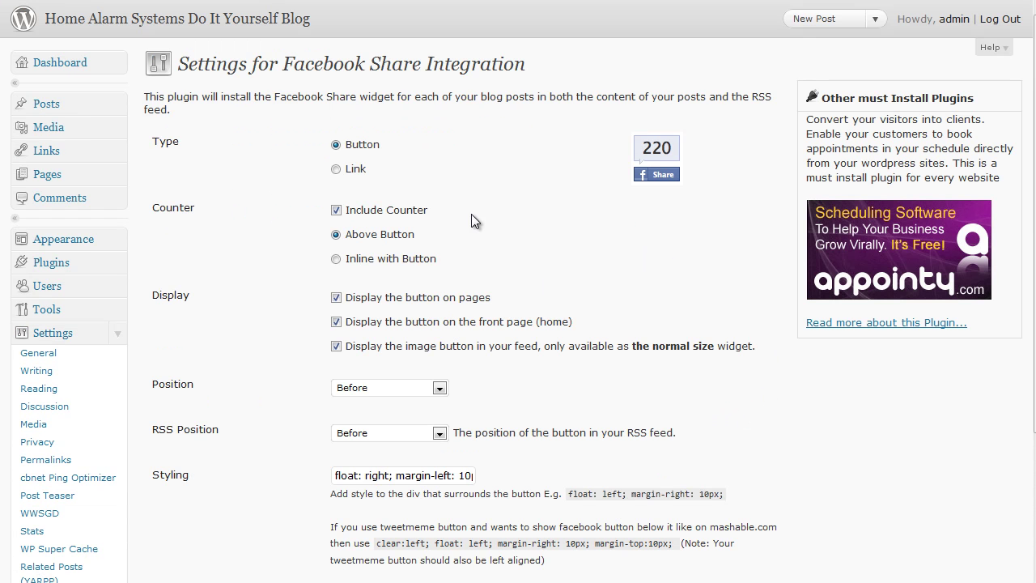
scroll(492, 182, "down", 2)
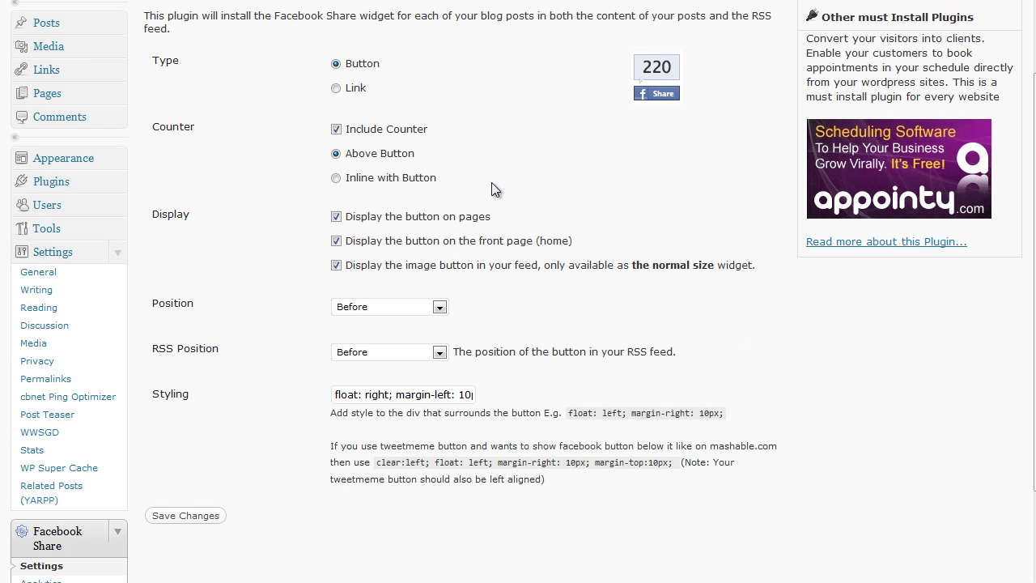
scroll(492, 182, "up", 2)
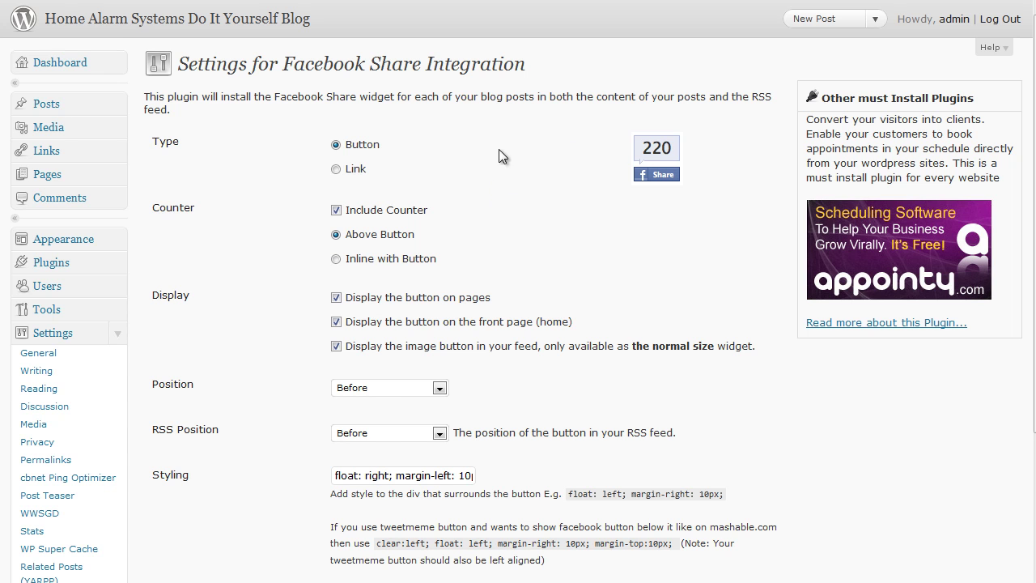
Keep the counting share button before posts, disable the feed image button, and save.
left_click(337, 169)
left_click(337, 145)
left_click(439, 389)
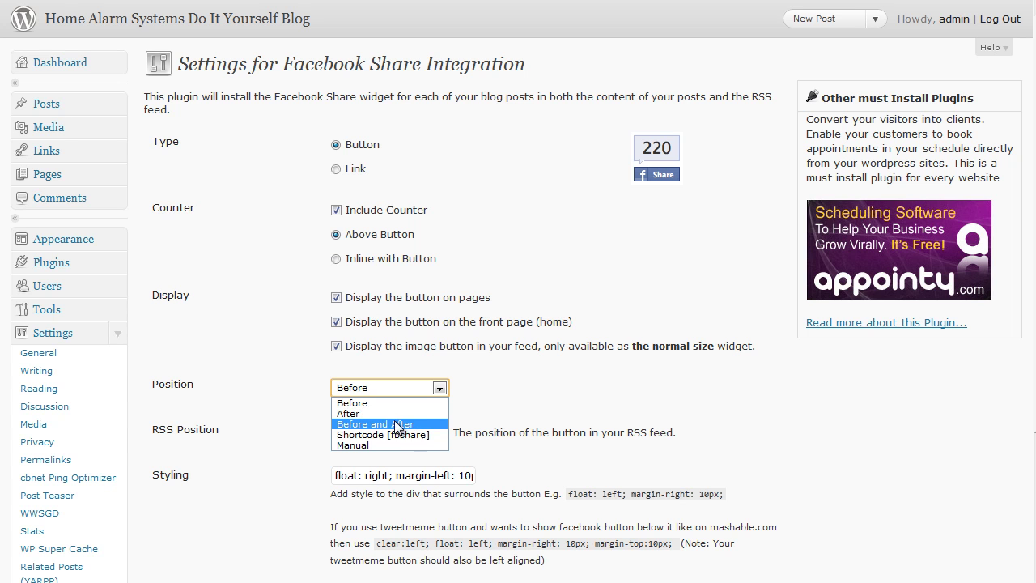
left_click(371, 403)
left_click(603, 344)
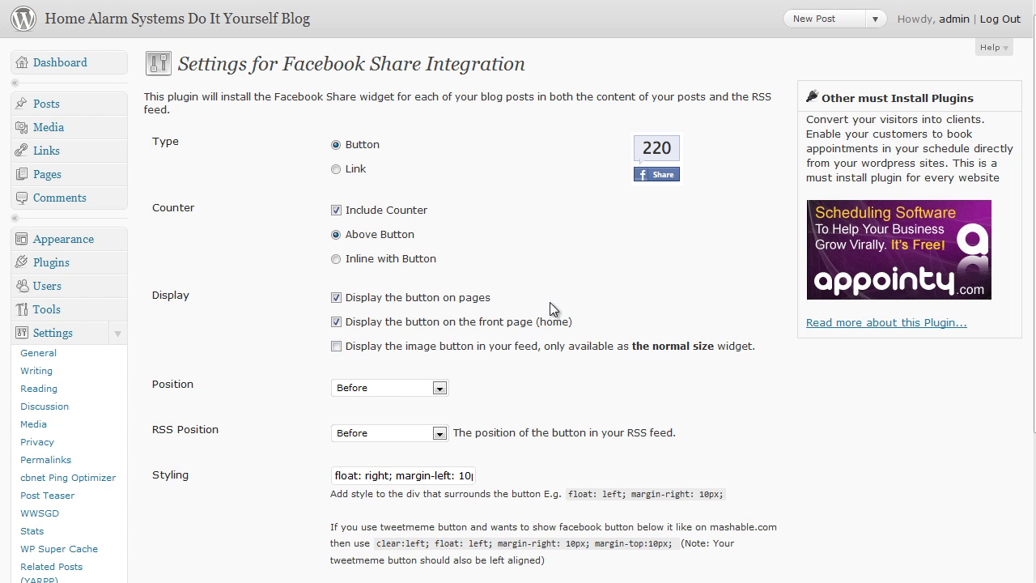
scroll(494, 284, "down", 1)
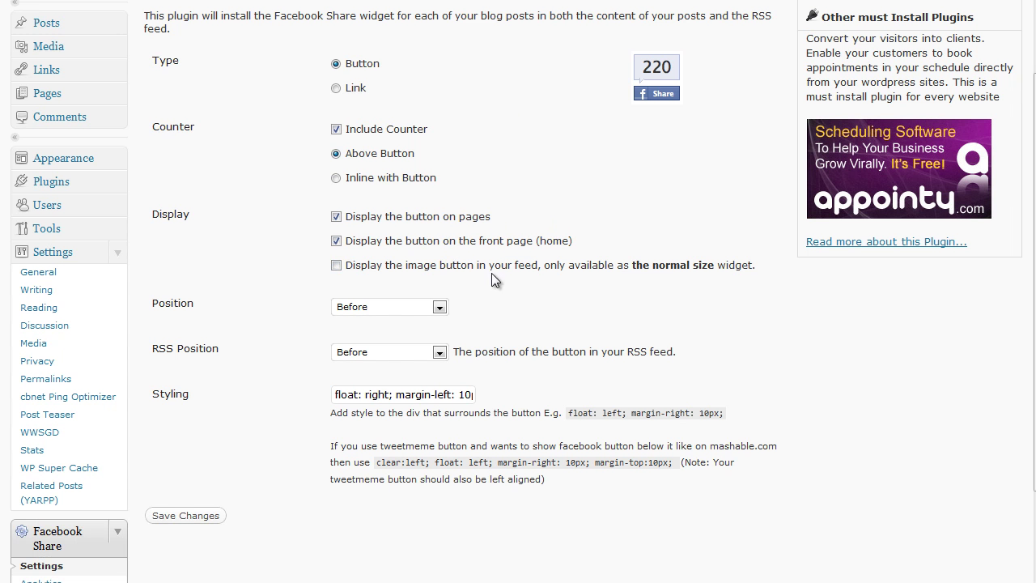
left_click(201, 520)
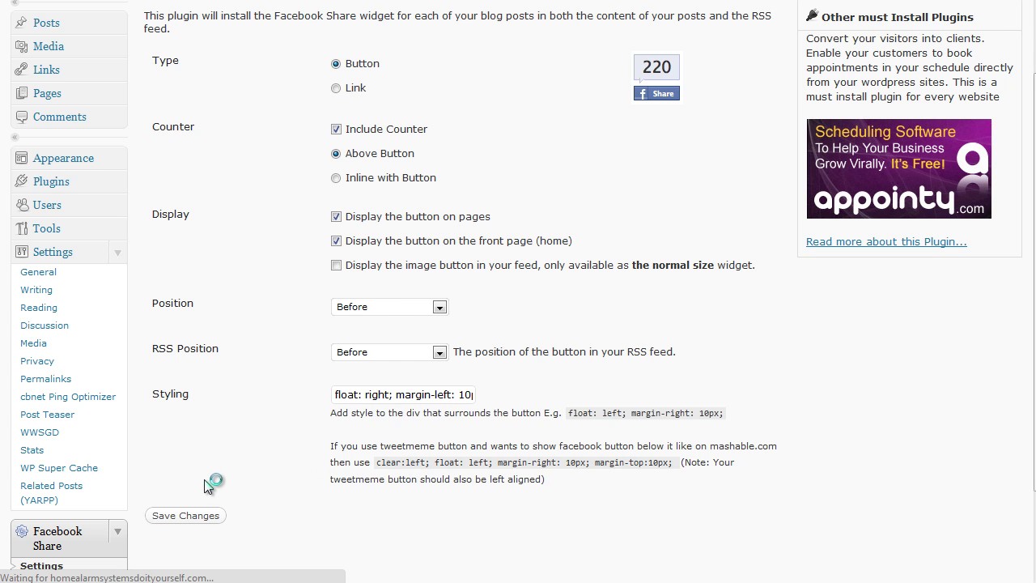
scroll(212, 459, "down", 3)
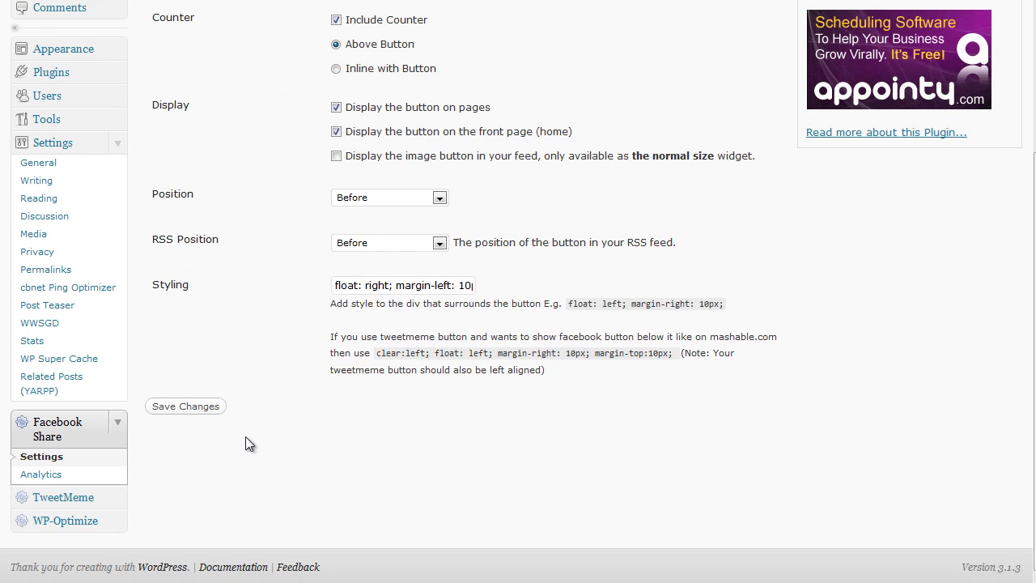
left_click(117, 497)
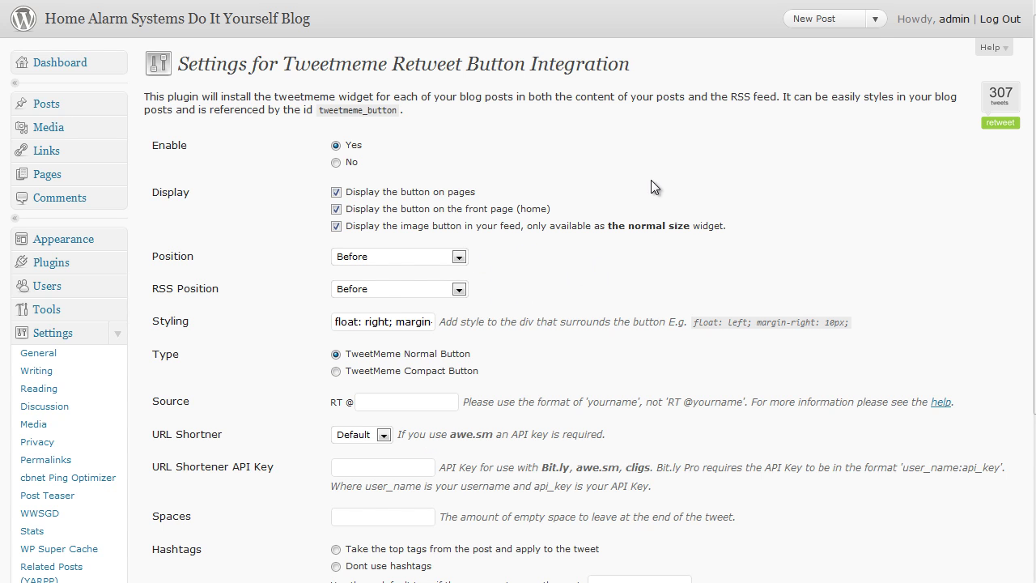
Save the TweetMeme settings unchanged, leaving the Source field empty and defaults intact.
scroll(593, 353, "down", 2)
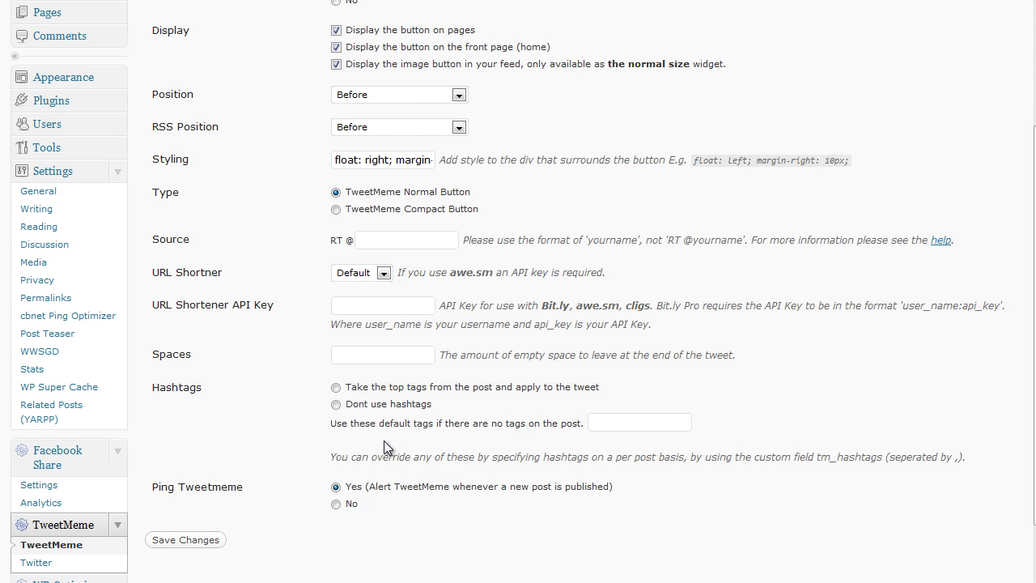
left_click(374, 236)
left_click(197, 550)
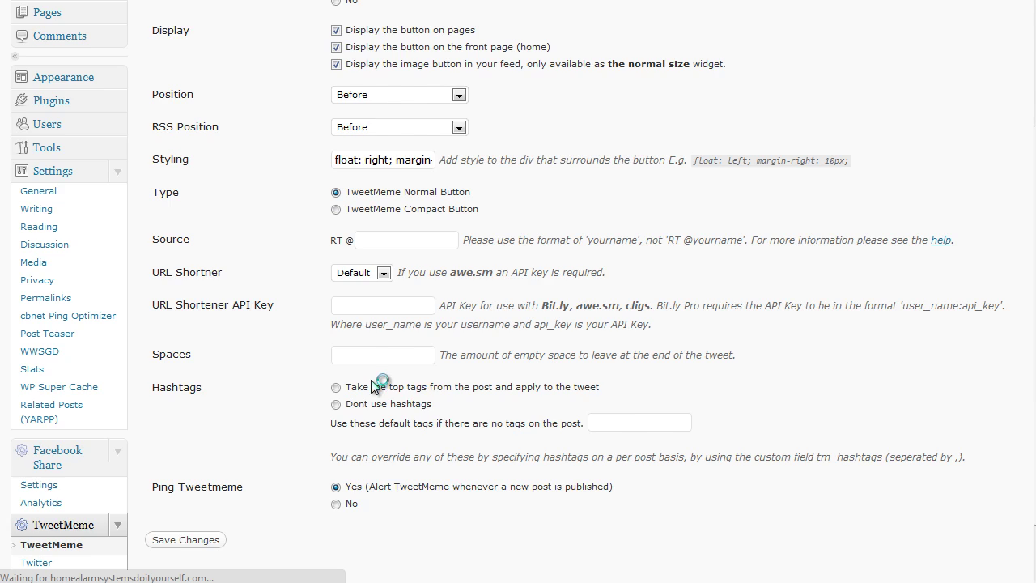
scroll(350, 381, "down", 3)
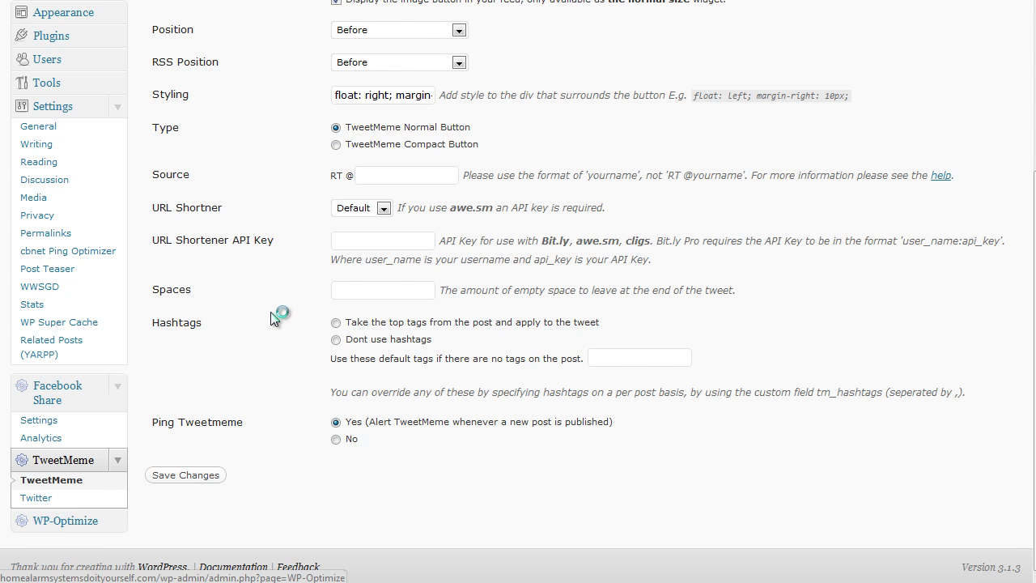
Tick auto drafts, spam and unapproved comments, and table optimization, then run PROCESS.
scroll(514, 231, "down", 1)
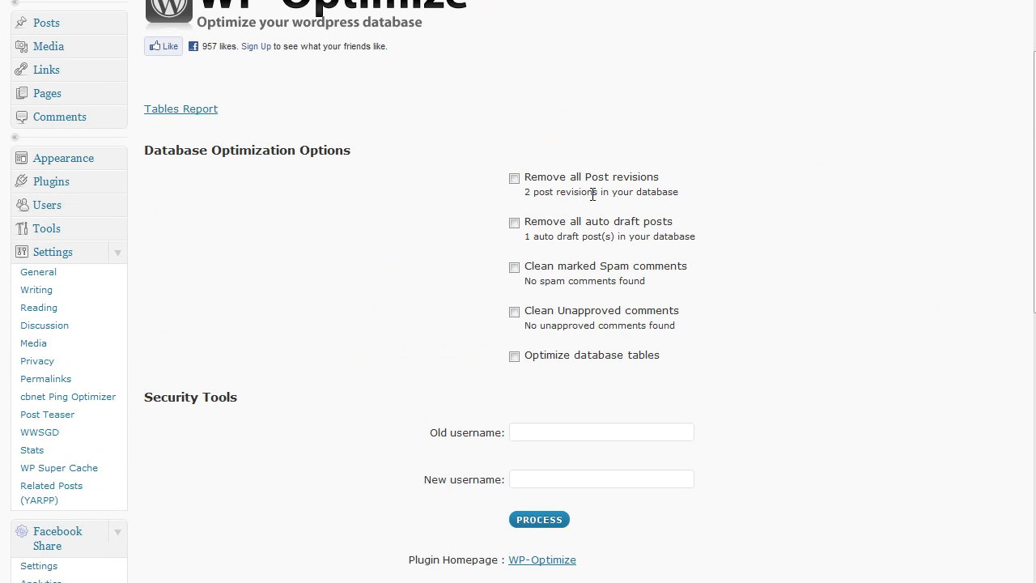
scroll(752, 207, "down", 1)
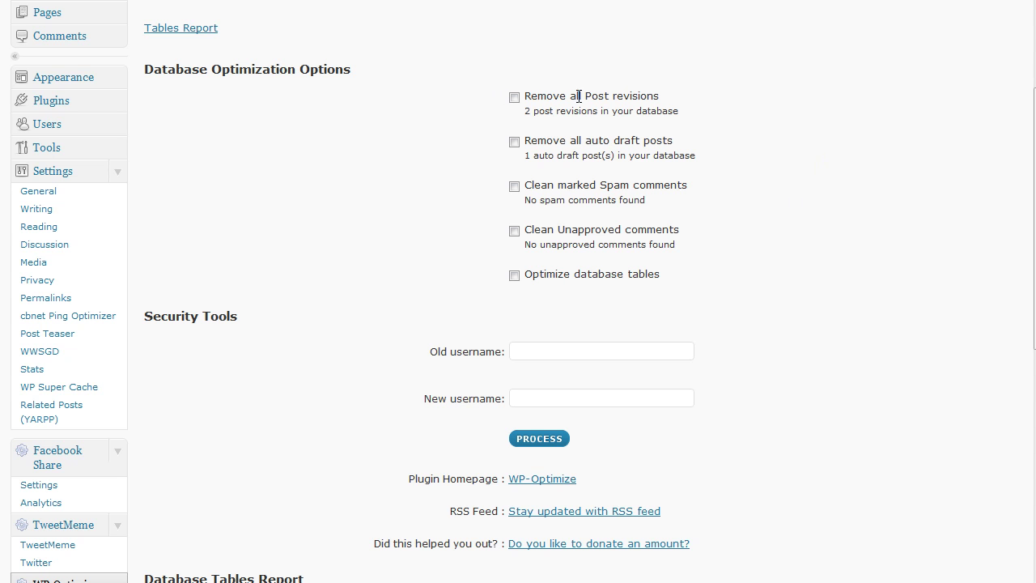
left_click(514, 142)
left_click(514, 187)
left_click(514, 231)
left_click(514, 276)
scroll(606, 166, "down", 2)
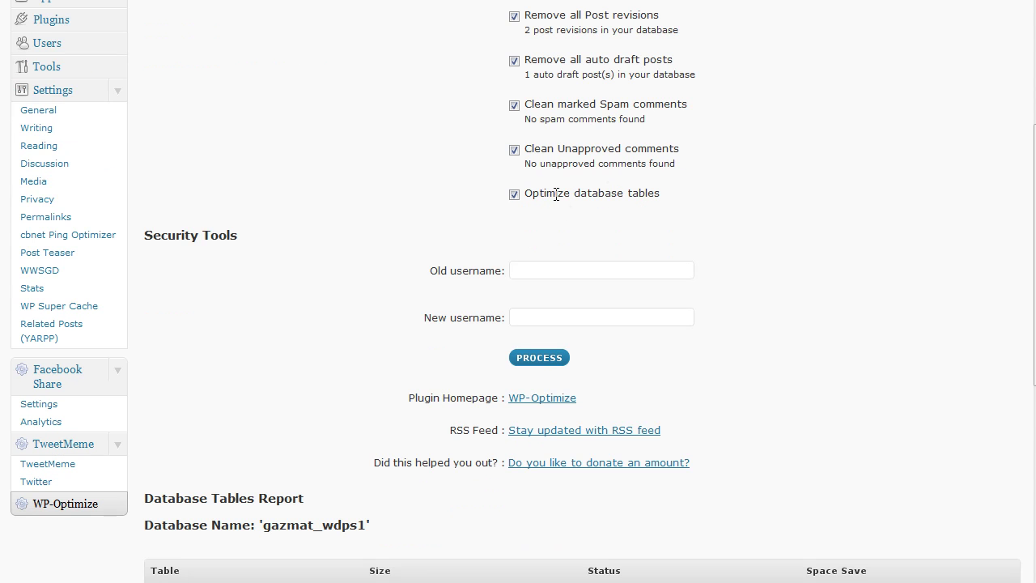
scroll(629, 206, "down", 3)
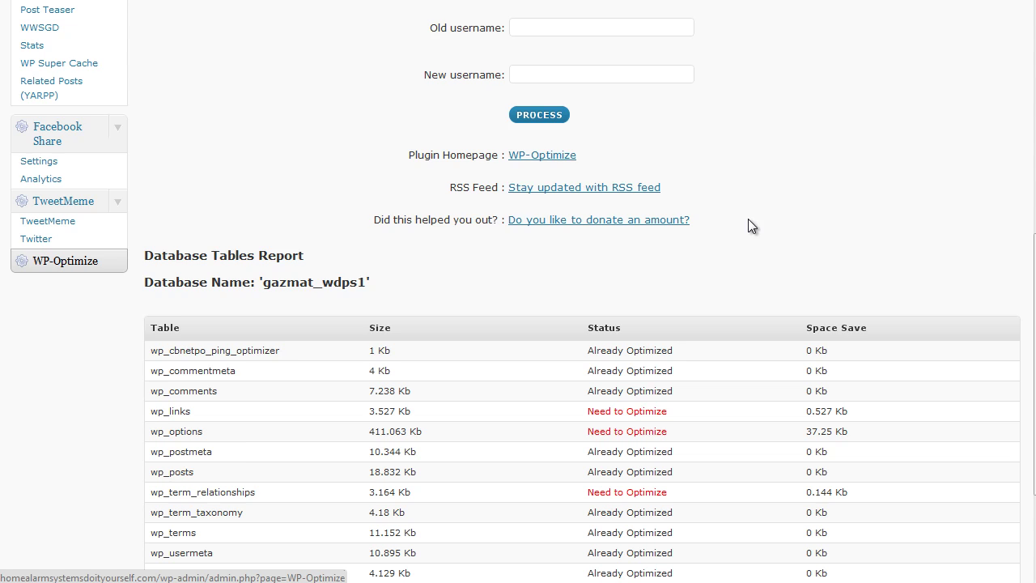
scroll(748, 220, "up", 1)
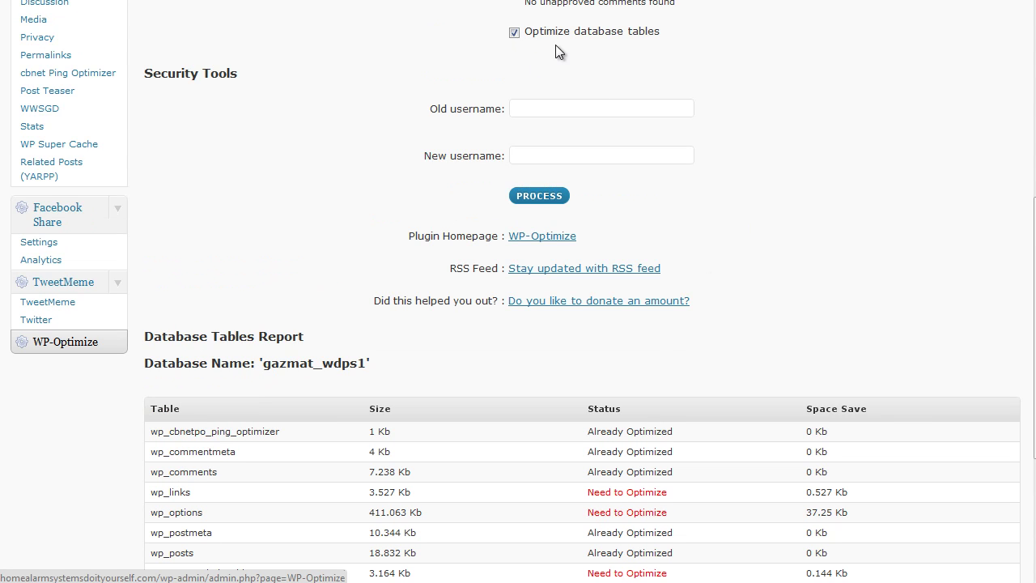
left_click(539, 196)
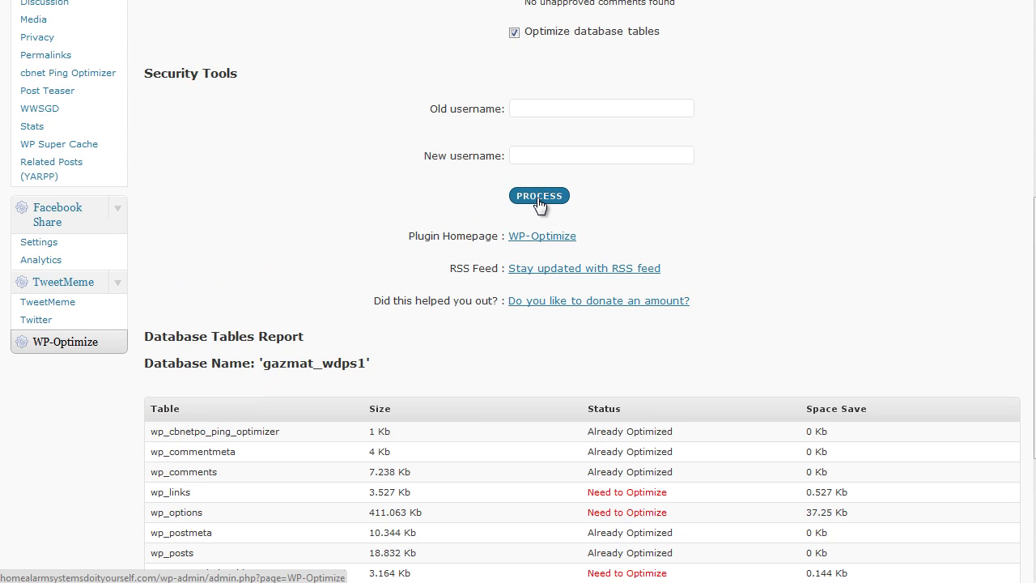